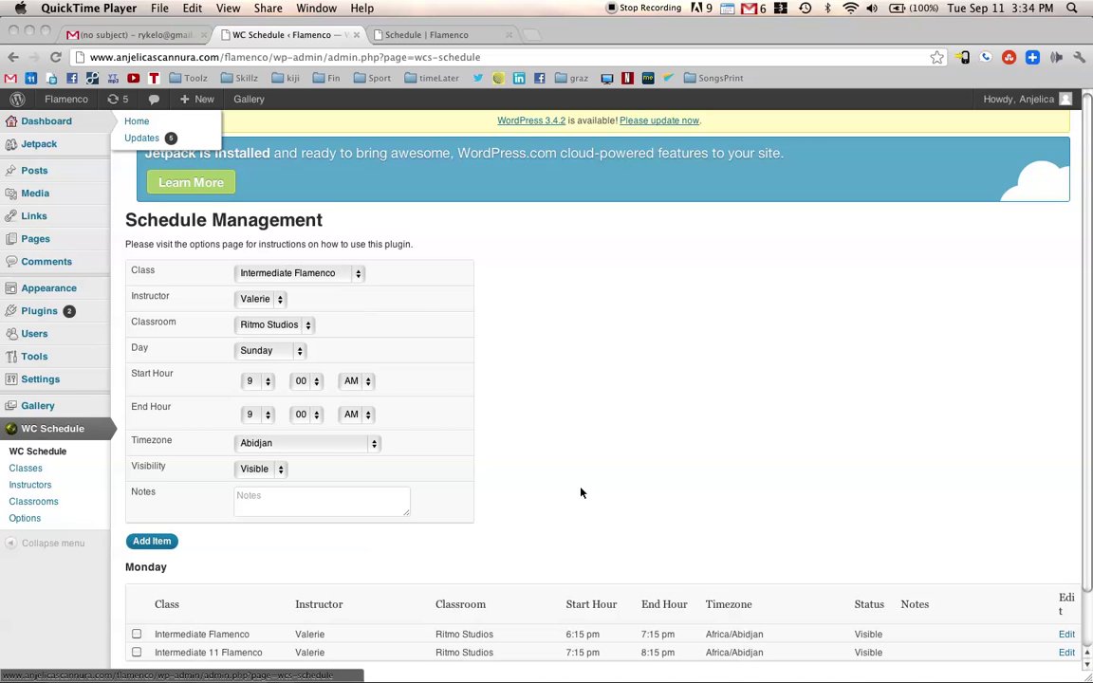
Copy the class name 'Intermediate Castanet' from the Monday listing on the public Flamenco schedule.
scroll(581, 491, "down", 2)
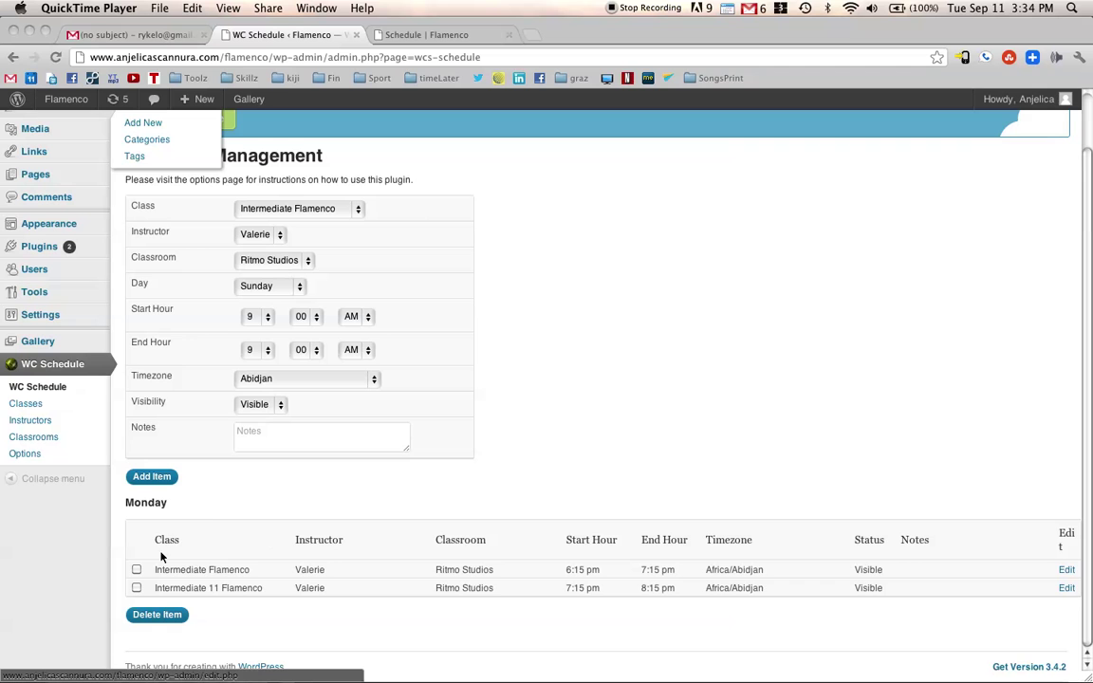
left_click(461, 36)
scroll(316, 384, "down", 6)
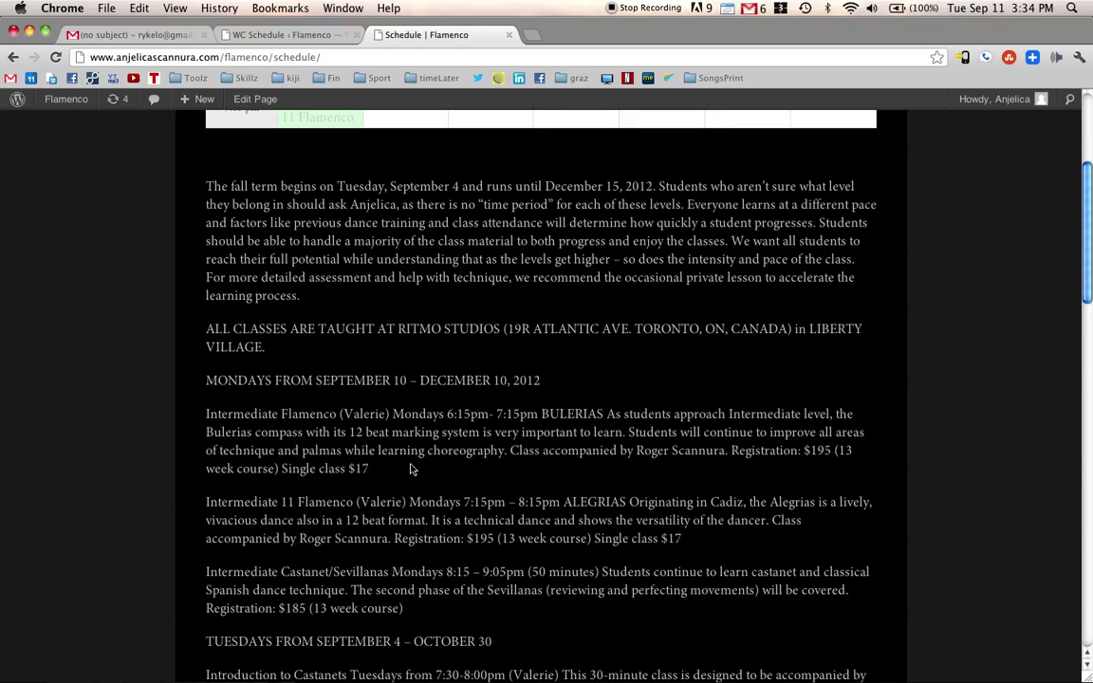
left_click_drag(207, 380, 543, 376)
left_click(222, 410)
left_click_drag(454, 413, 527, 413)
left_click_drag(464, 501, 550, 502)
left_click(218, 495)
scroll(218, 495, "down", 3)
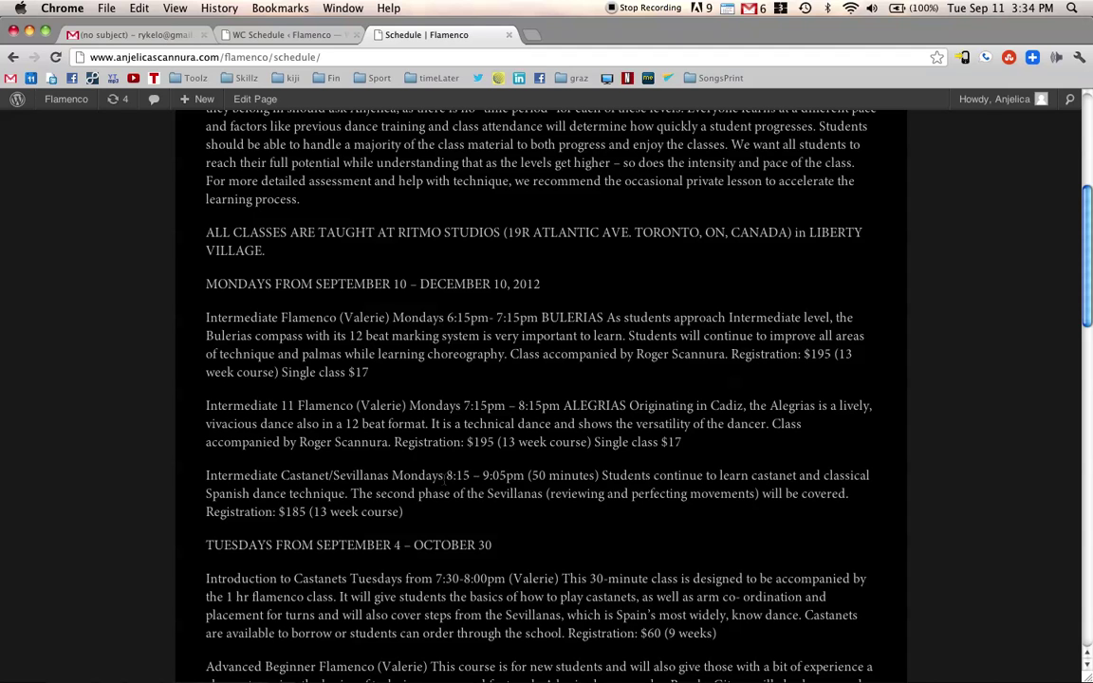
left_click_drag(206, 475, 329, 476)
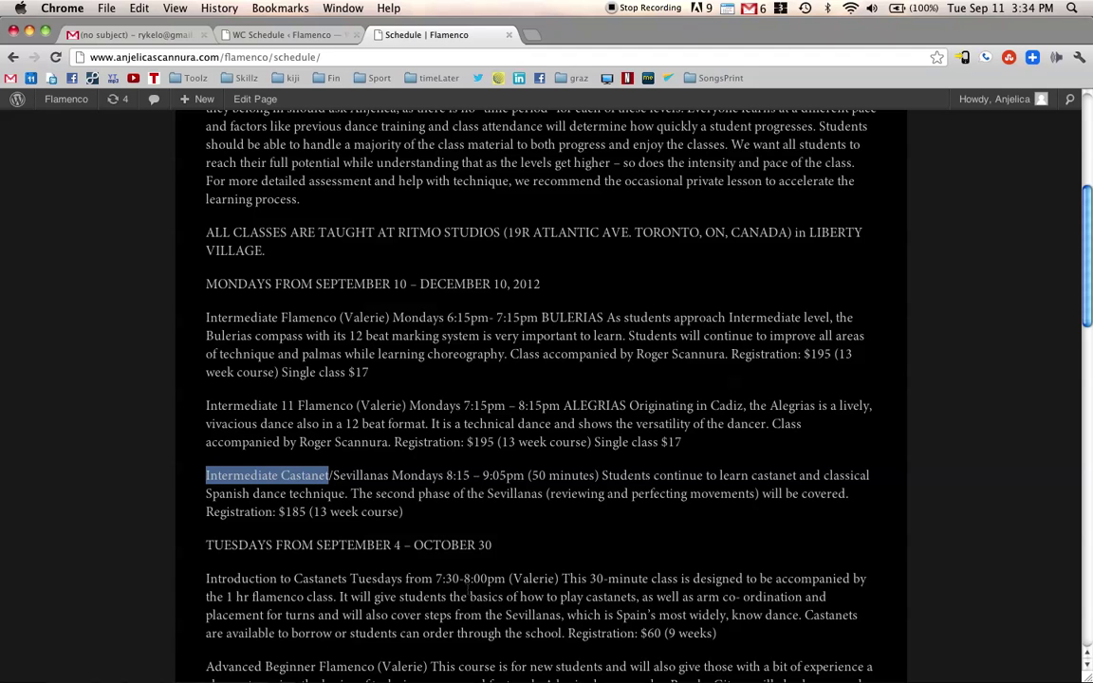
left_click(278, 34)
Paste 'Intermediate Castanet' as the new class name on the Class Management page.
left_click(31, 408)
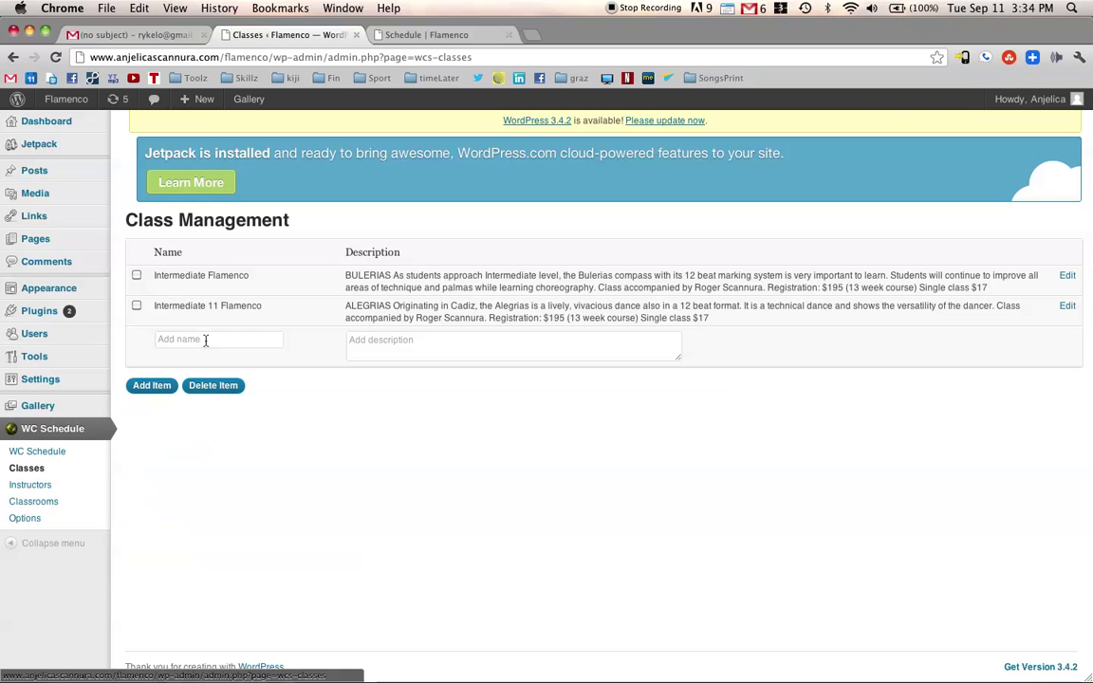
left_click(152, 386)
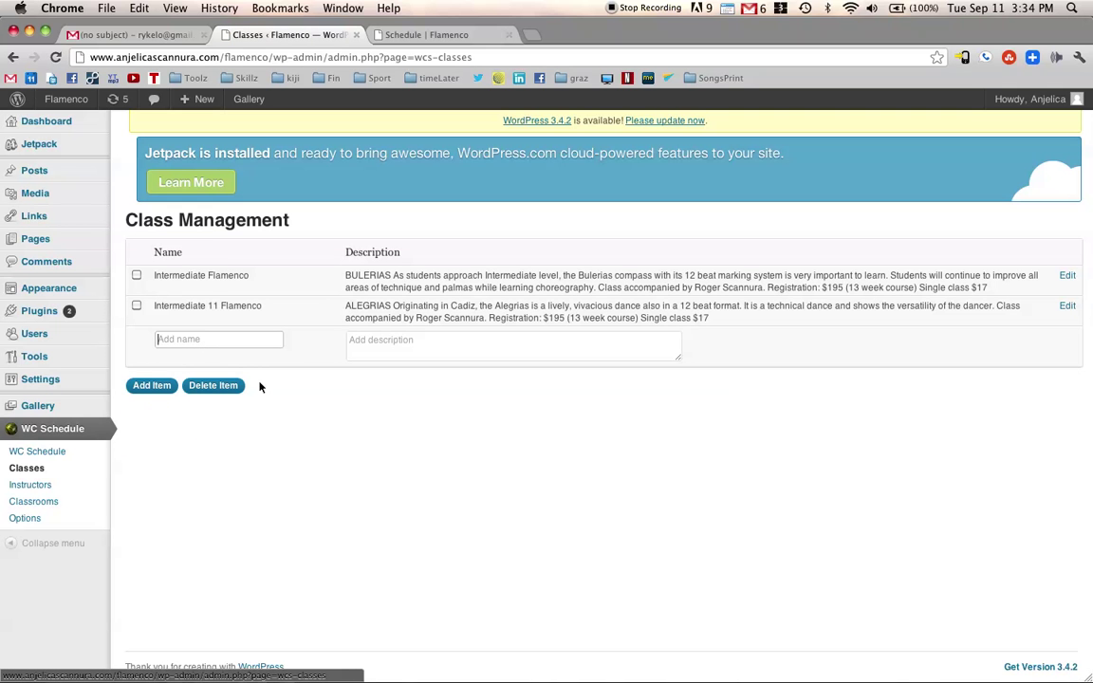
type("Intermediate Castanet")
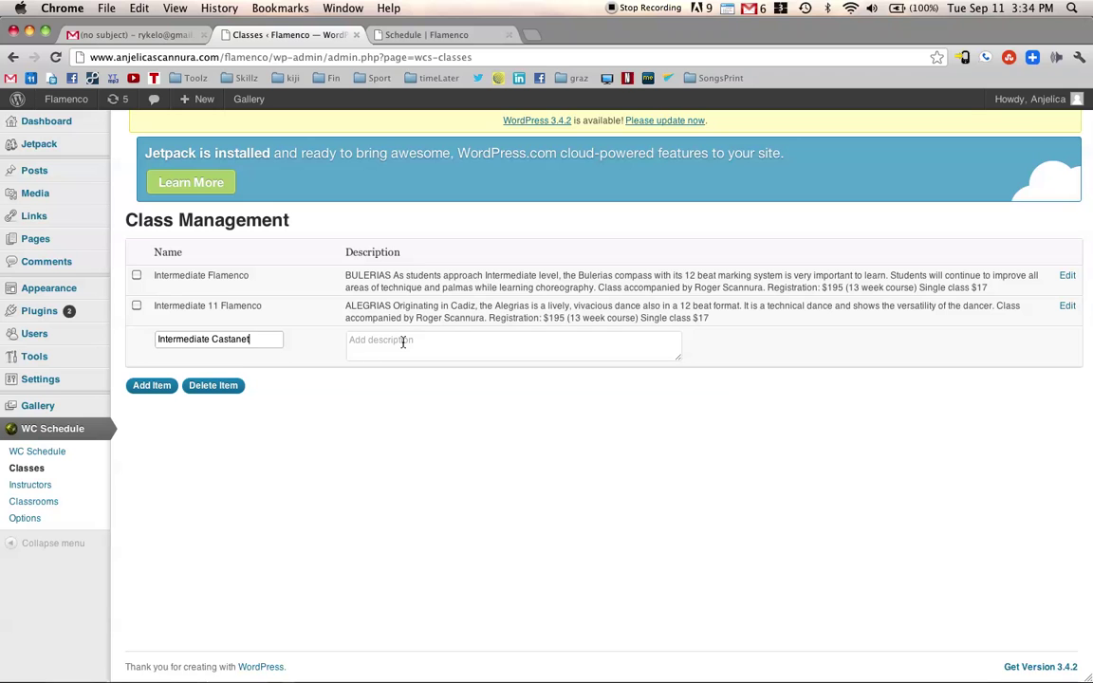
Copy the Castanet/Sevillanas course description from the schedule, paste it as the description, and add the class.
left_click(449, 36)
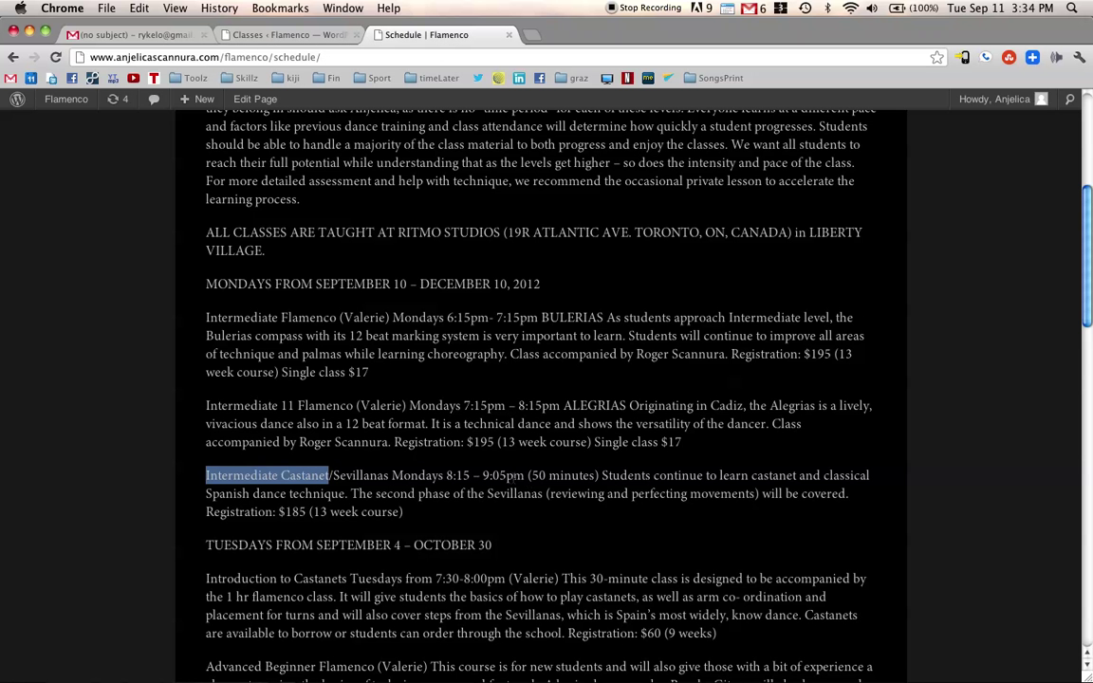
left_click_drag(602, 476, 403, 513)
key("super+c")
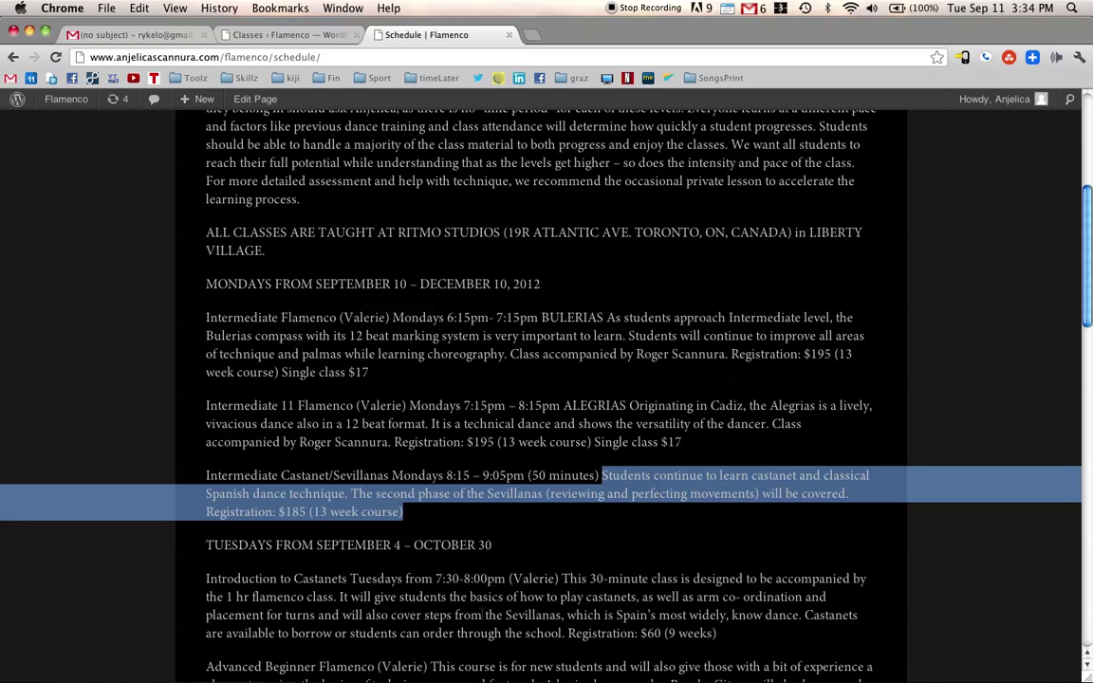
left_click(275, 34)
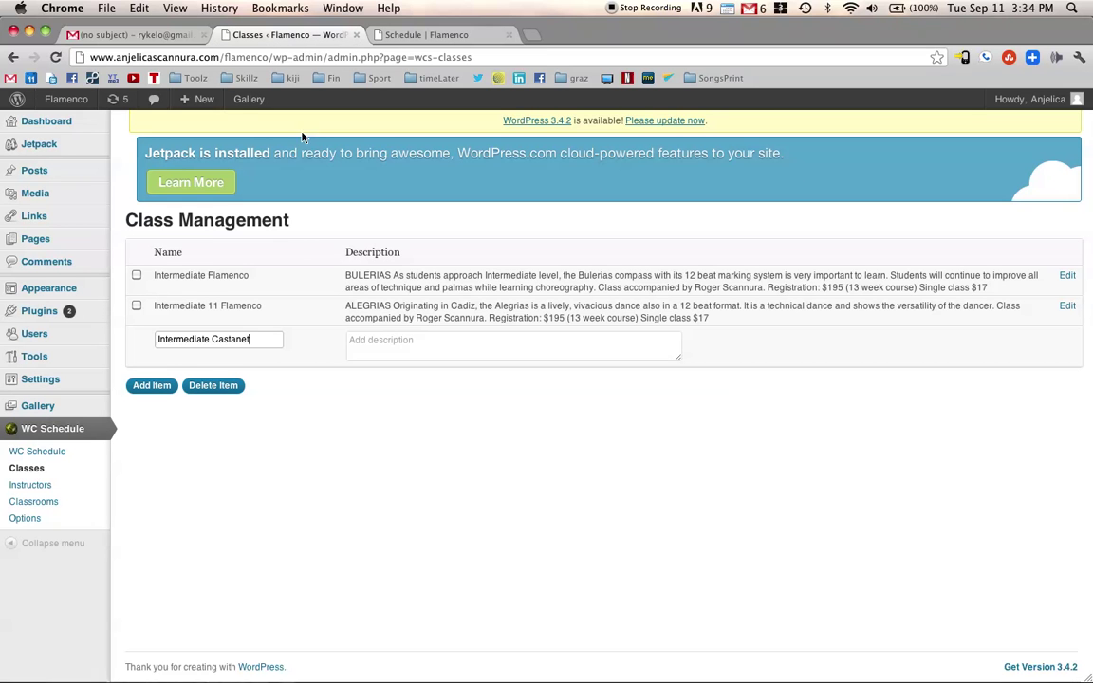
left_click(429, 346)
key("super+v")
left_click(159, 388)
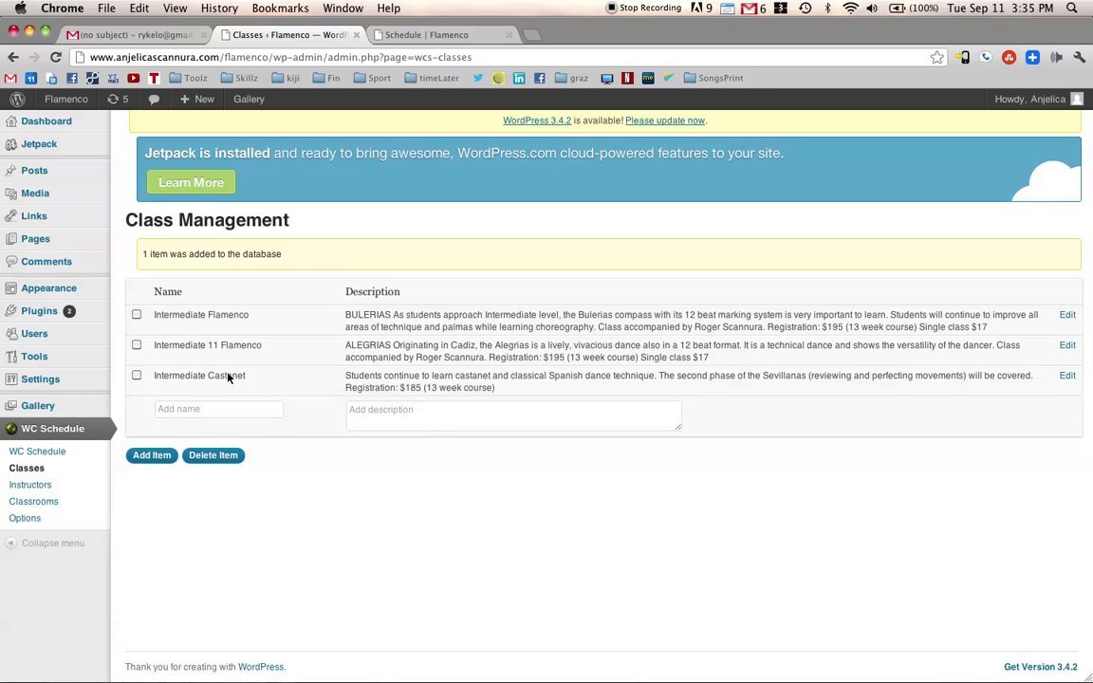
Open Instructor Management and copy the word 'Sevillanas' from the public schedule page.
left_click(33, 484)
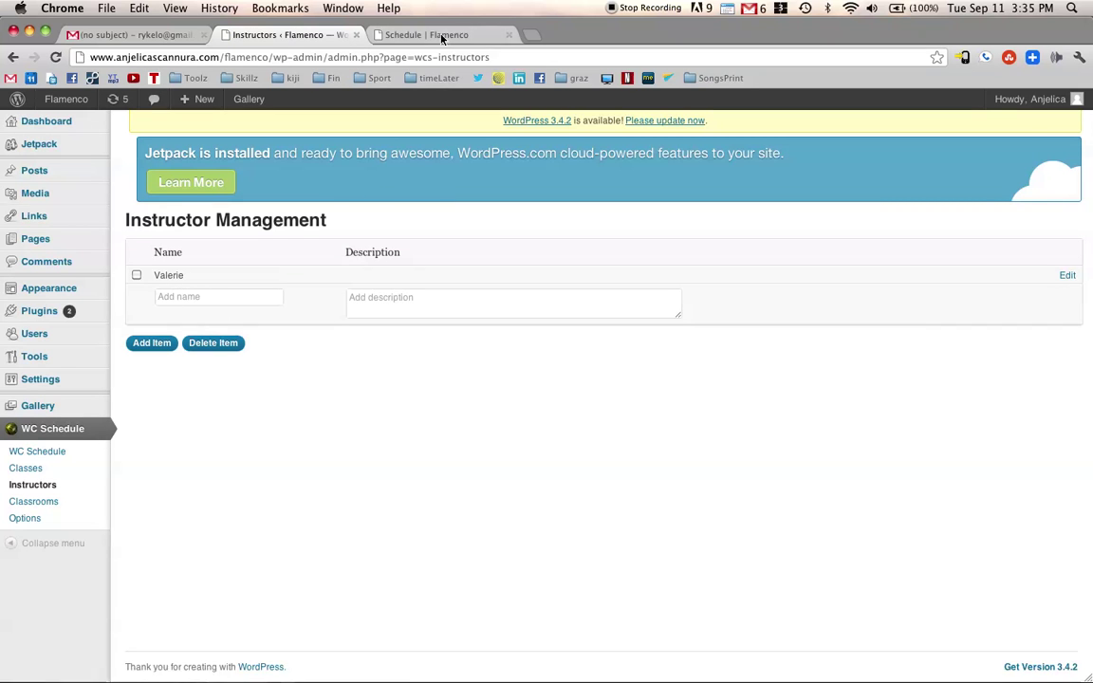
left_click(399, 33)
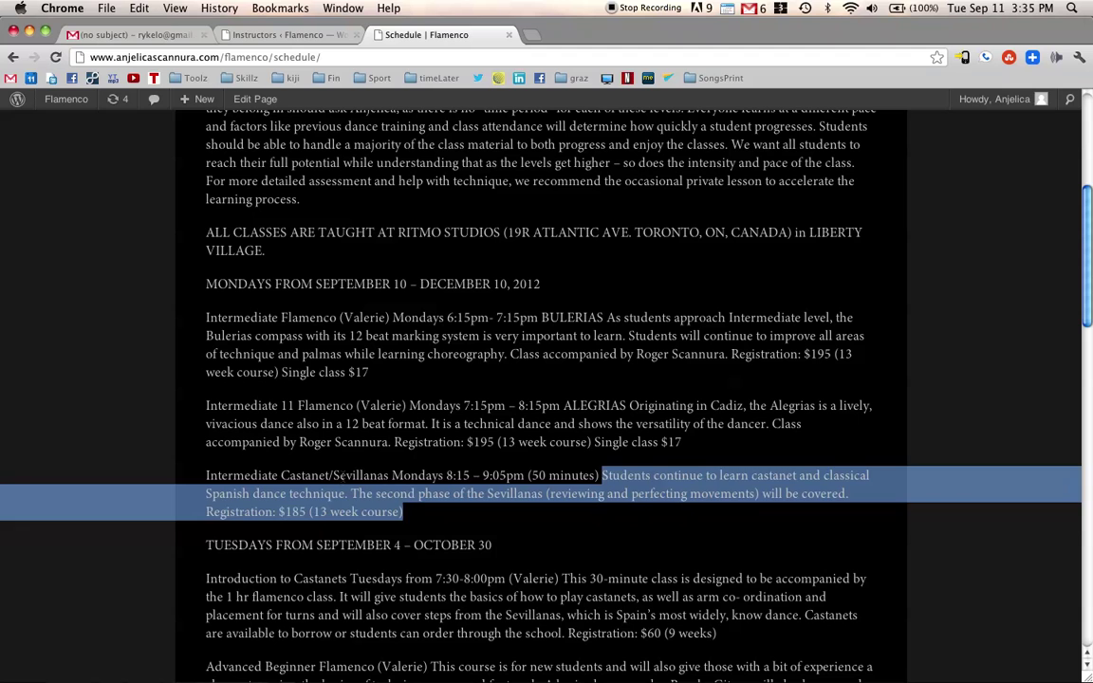
left_click(341, 476)
double_click(334, 476)
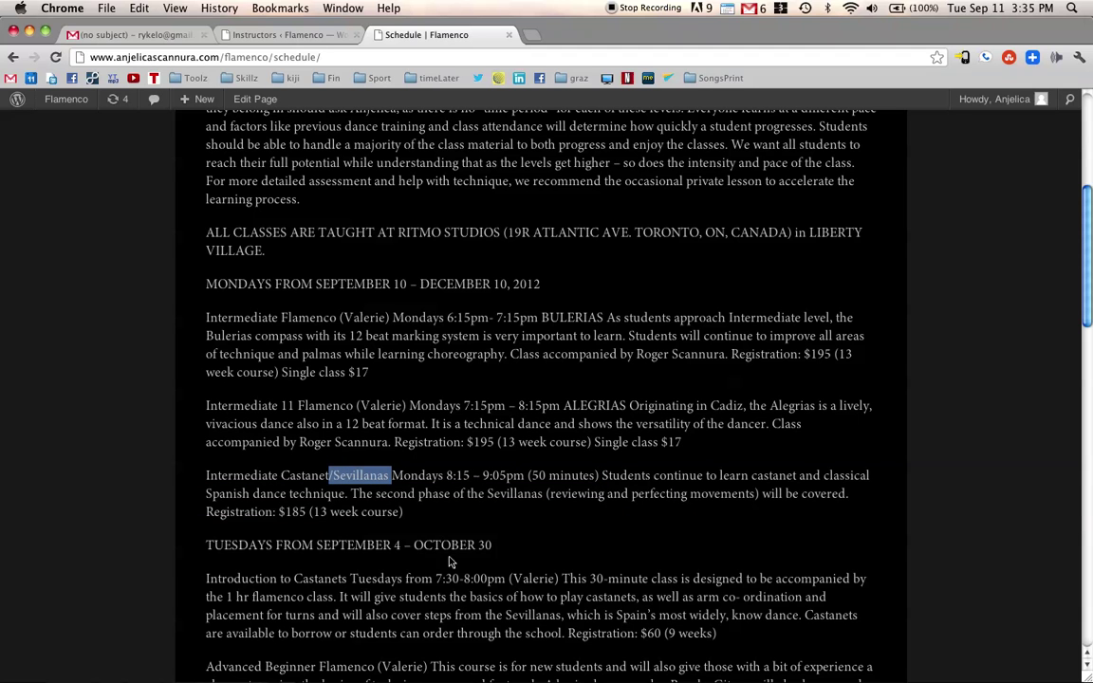
left_click(387, 512)
left_click_drag(333, 475, 389, 476)
key("super+c")
left_click(366, 472)
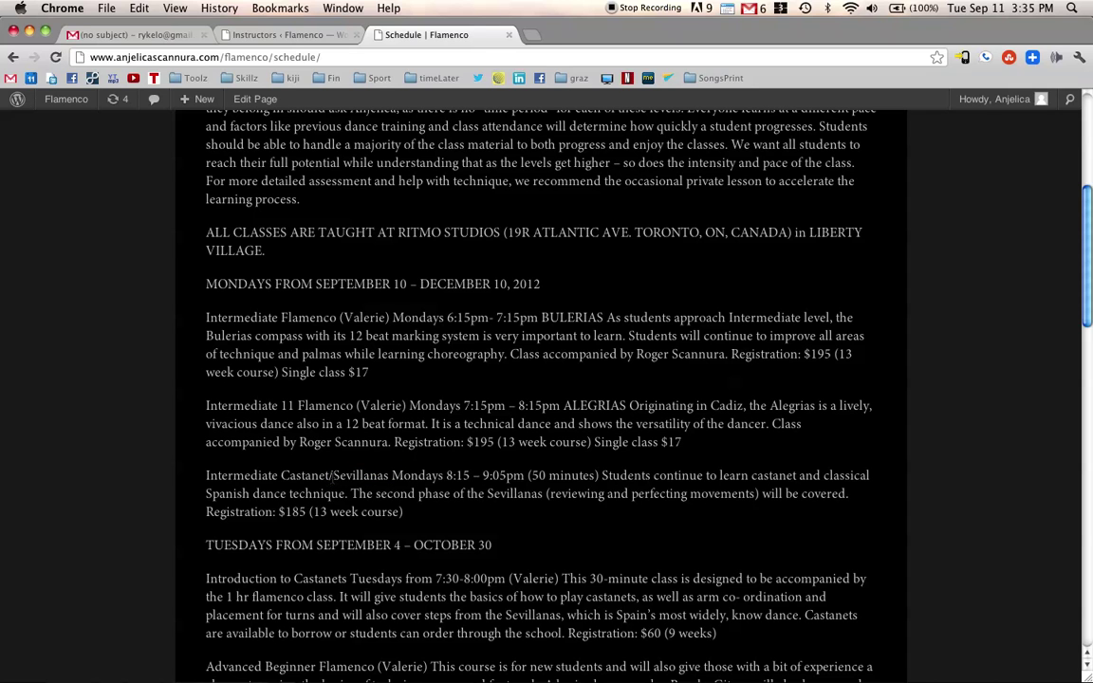
left_click_drag(333, 475, 387, 475)
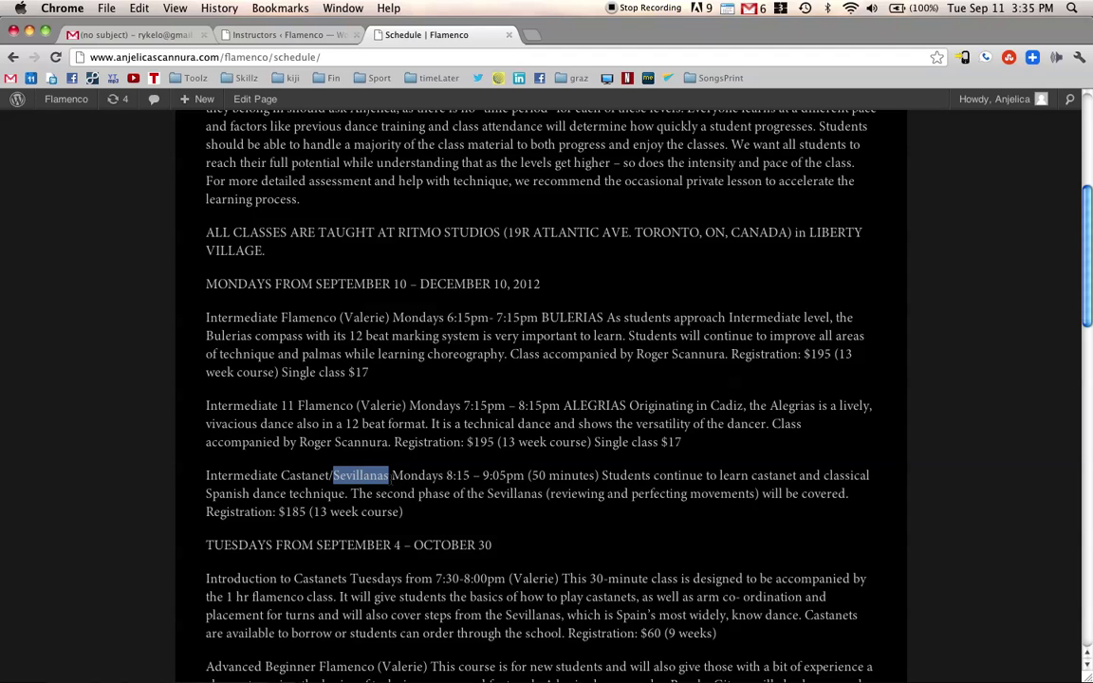
Paste 'Sevillanas' as the new instructor name and add it.
left_click(285, 34)
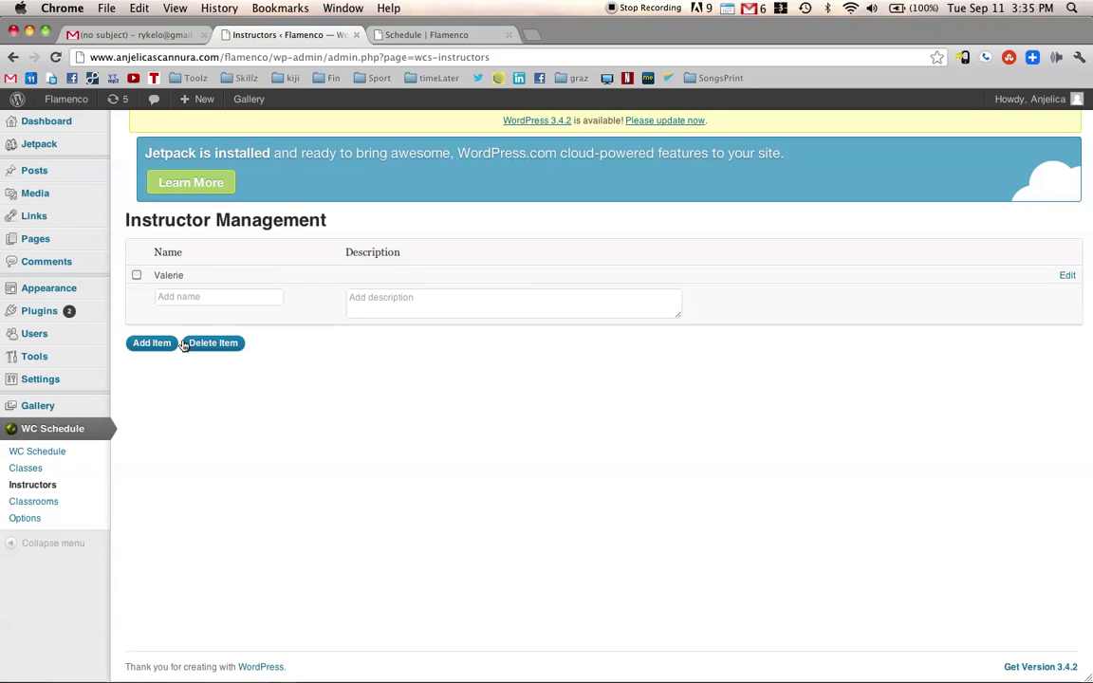
left_click(185, 296)
key("super+v")
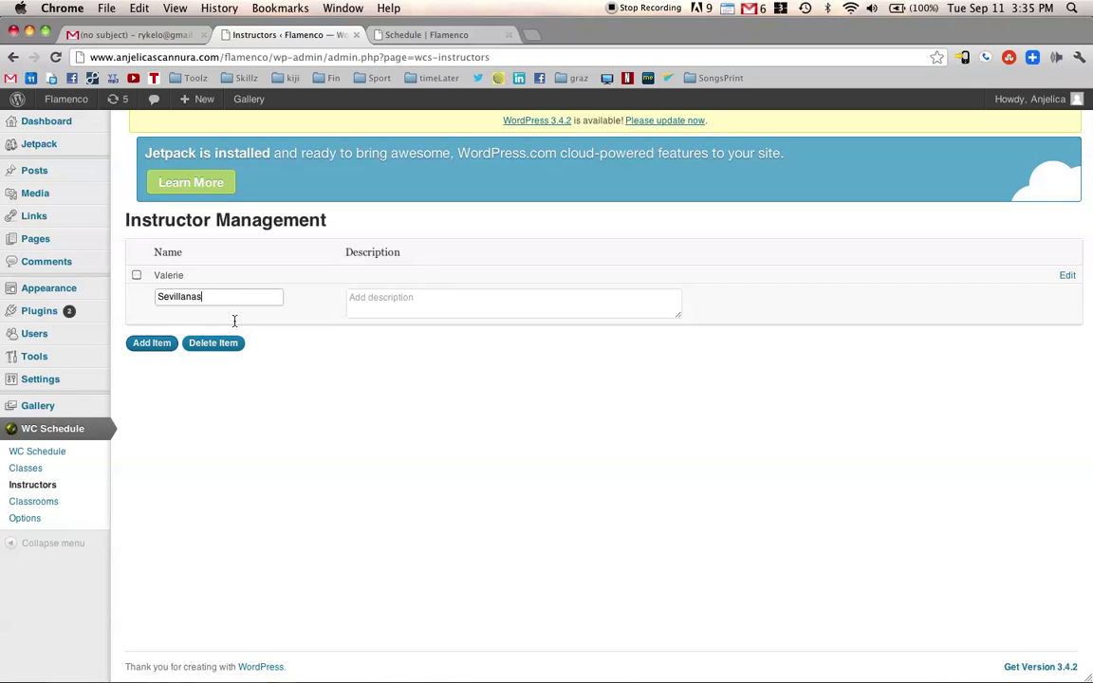
left_click(151, 345)
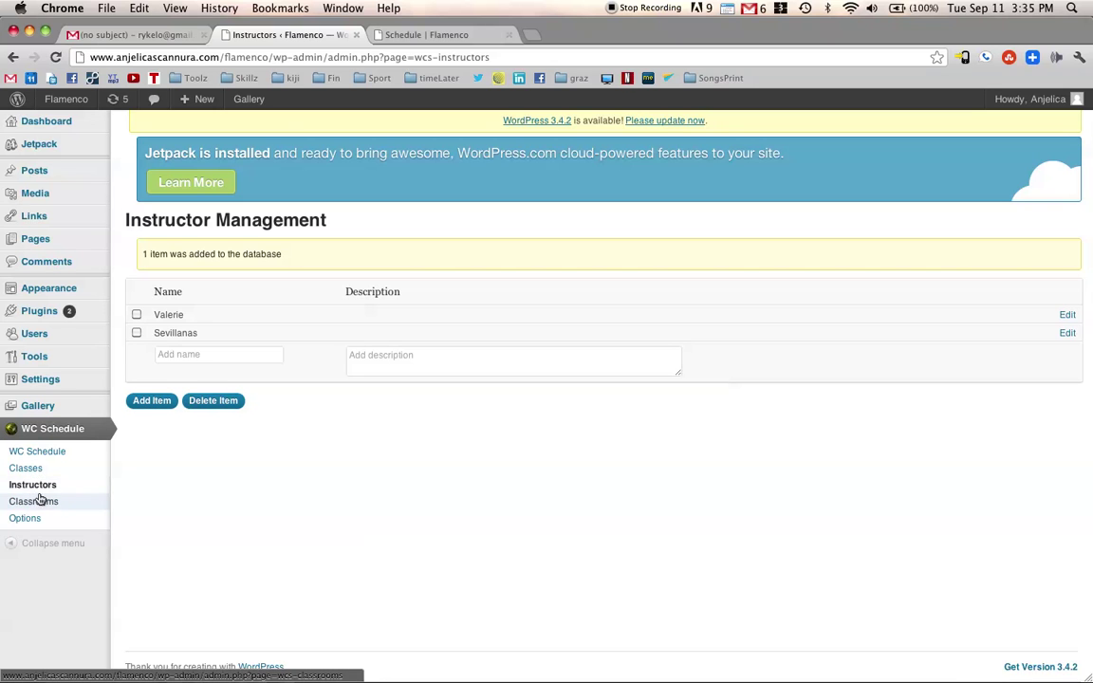
View the Classrooms list, then open Schedule Management, leaving the start minutes at 00.
left_click(39, 502)
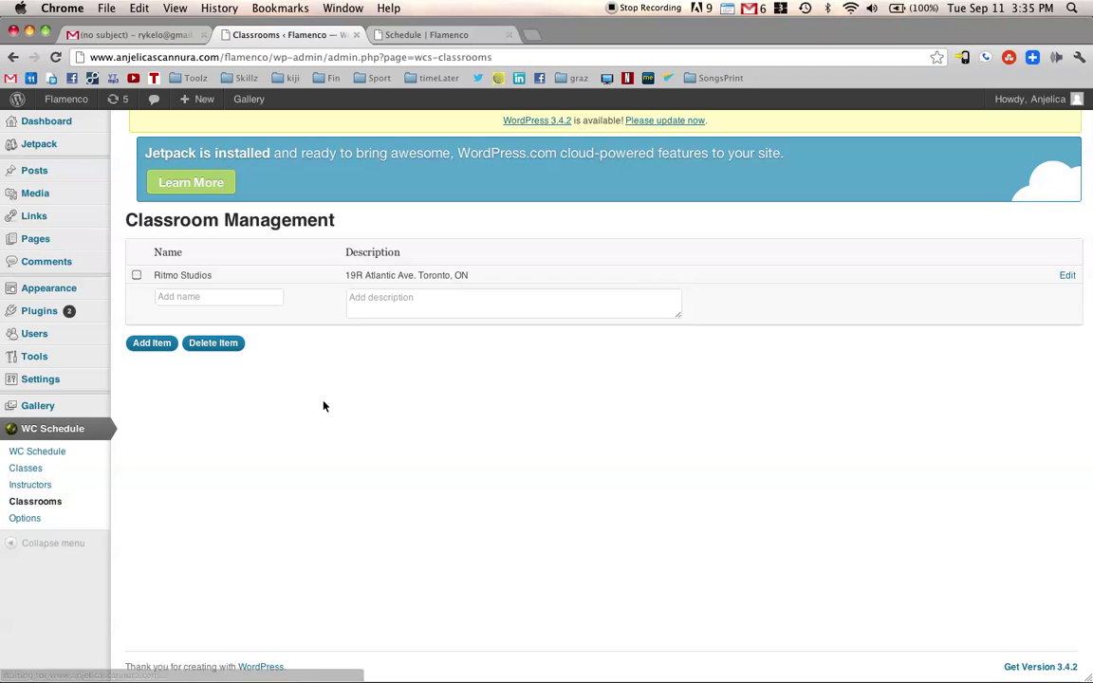
left_click(38, 456)
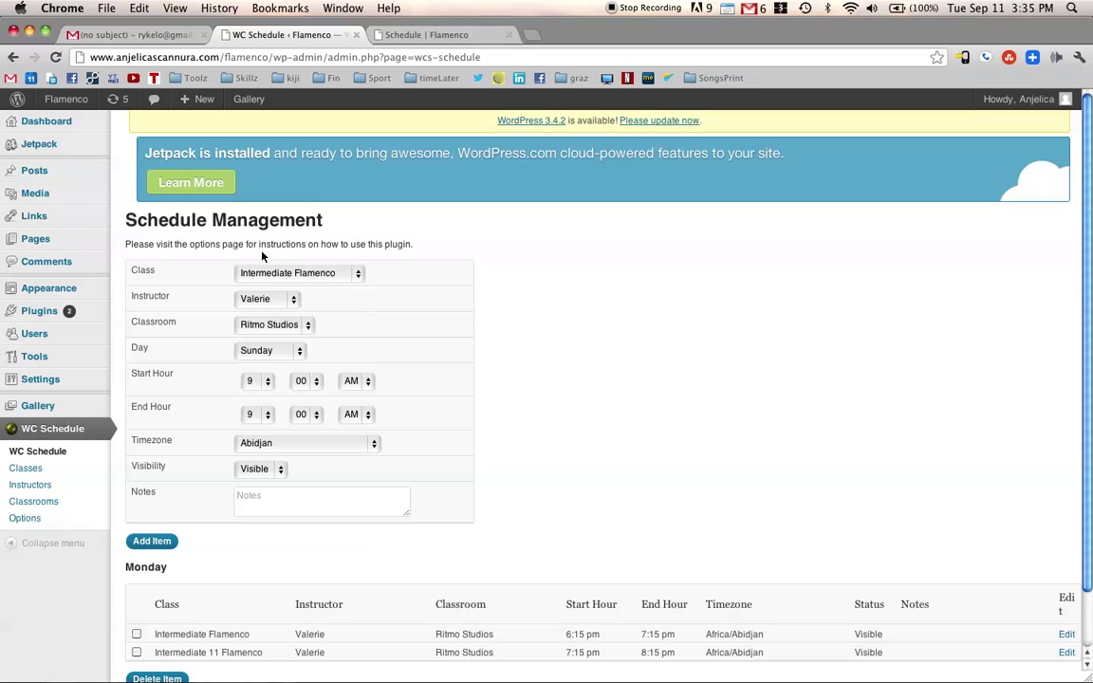
left_click(419, 36)
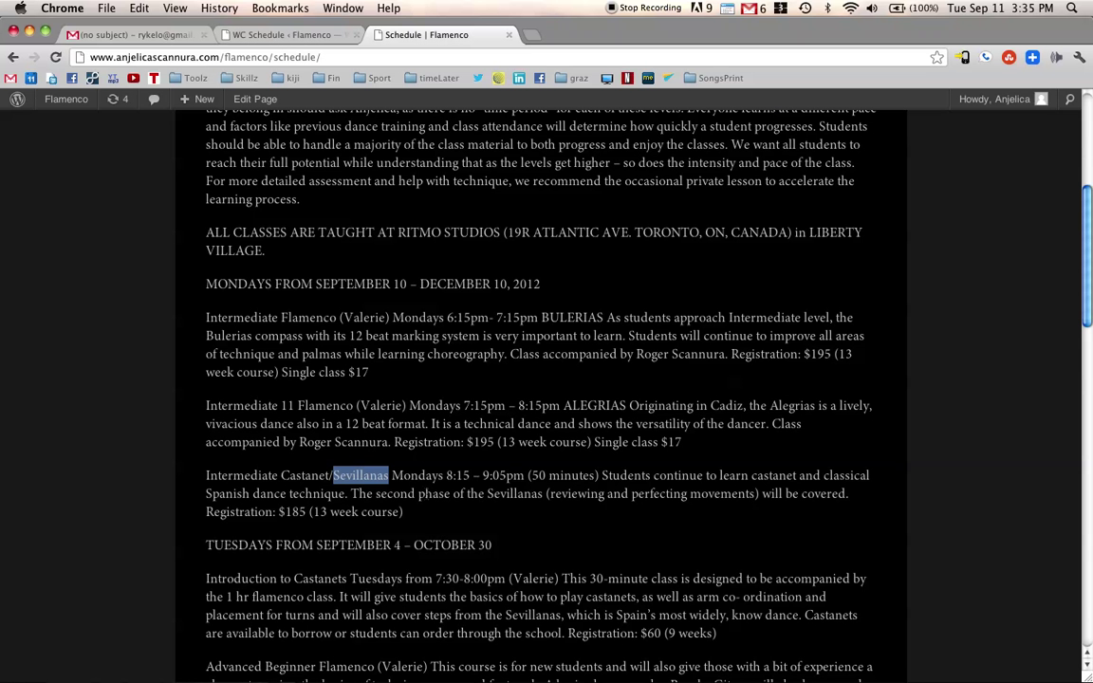
left_click(280, 35)
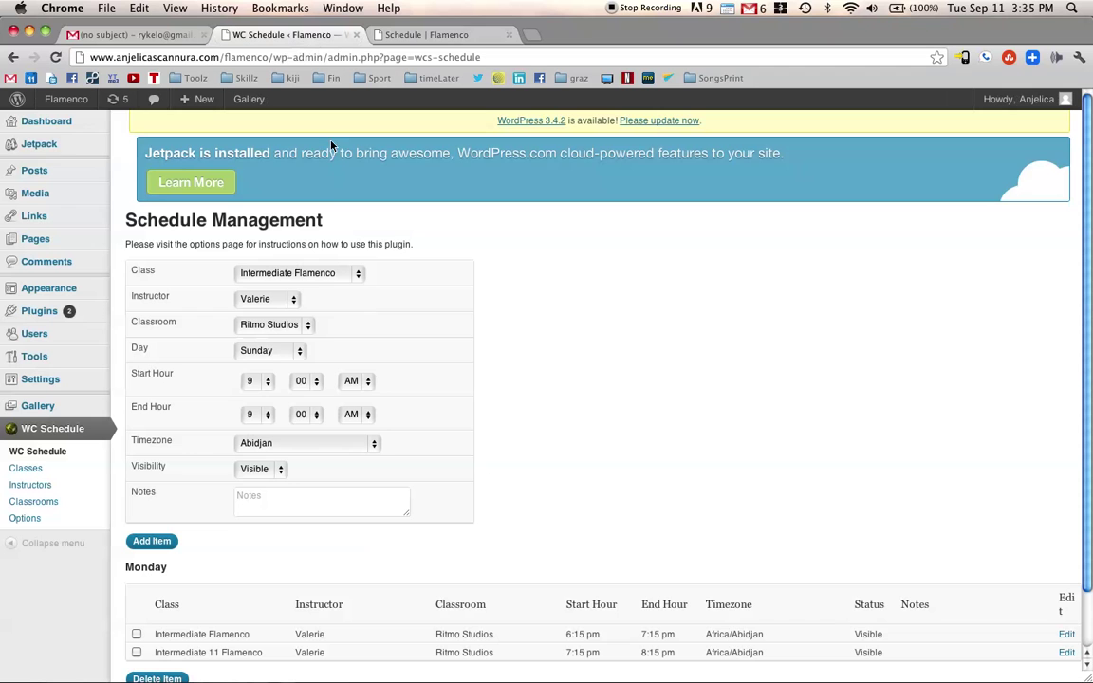
left_click(305, 382)
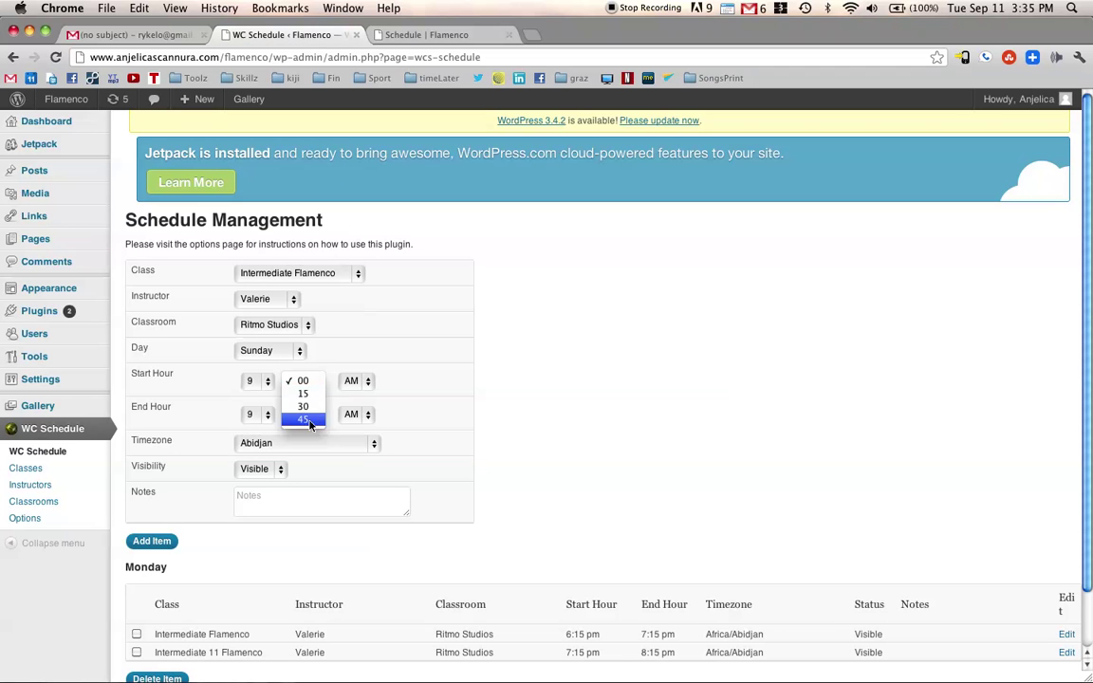
left_click(500, 407)
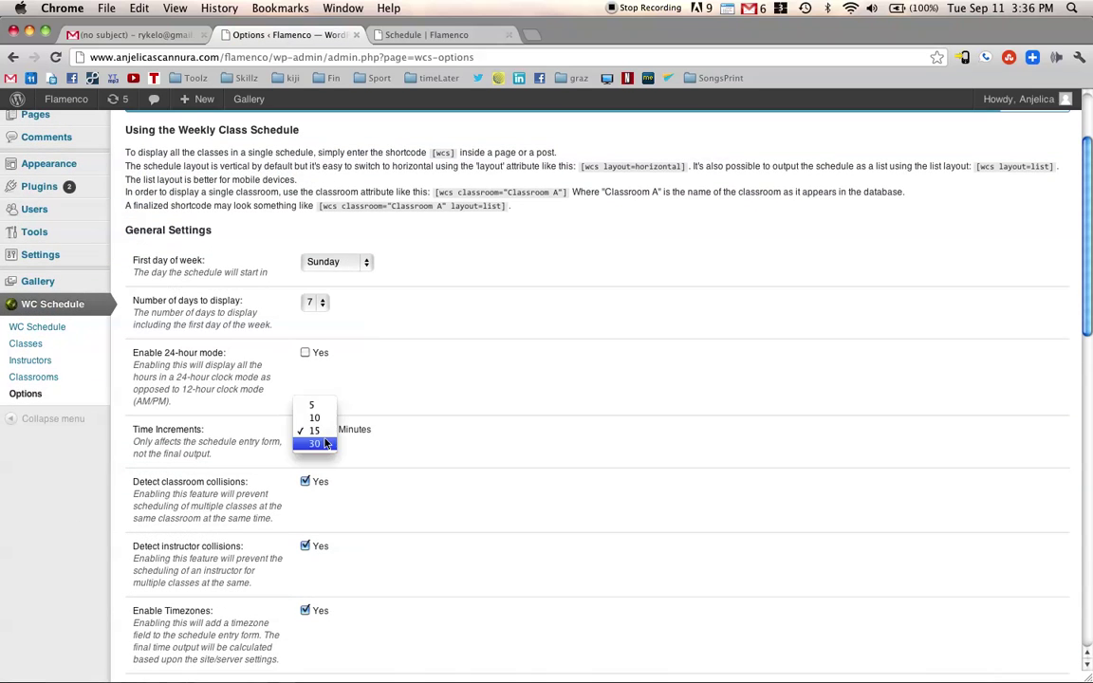
Change Time Increments to 5 Minutes in the schedule options.
left_click(313, 406)
scroll(544, 440, "down", 10)
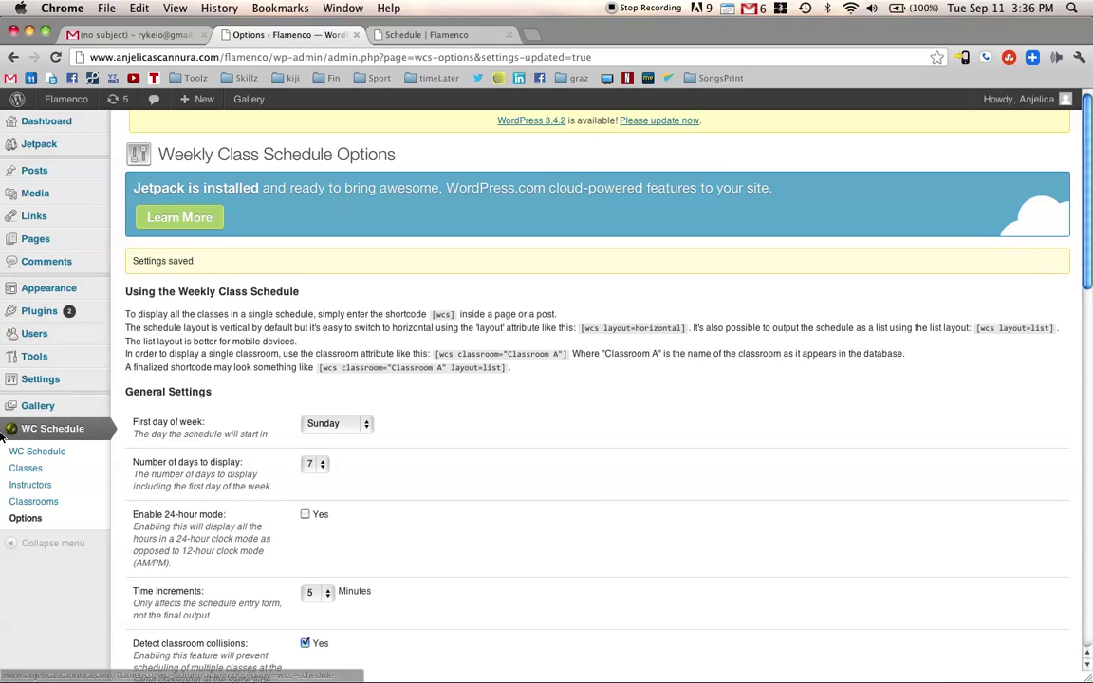
Choose class Intermediate Castanet, instructor Sevillanas and day Monday in the schedule entry form.
left_click(31, 453)
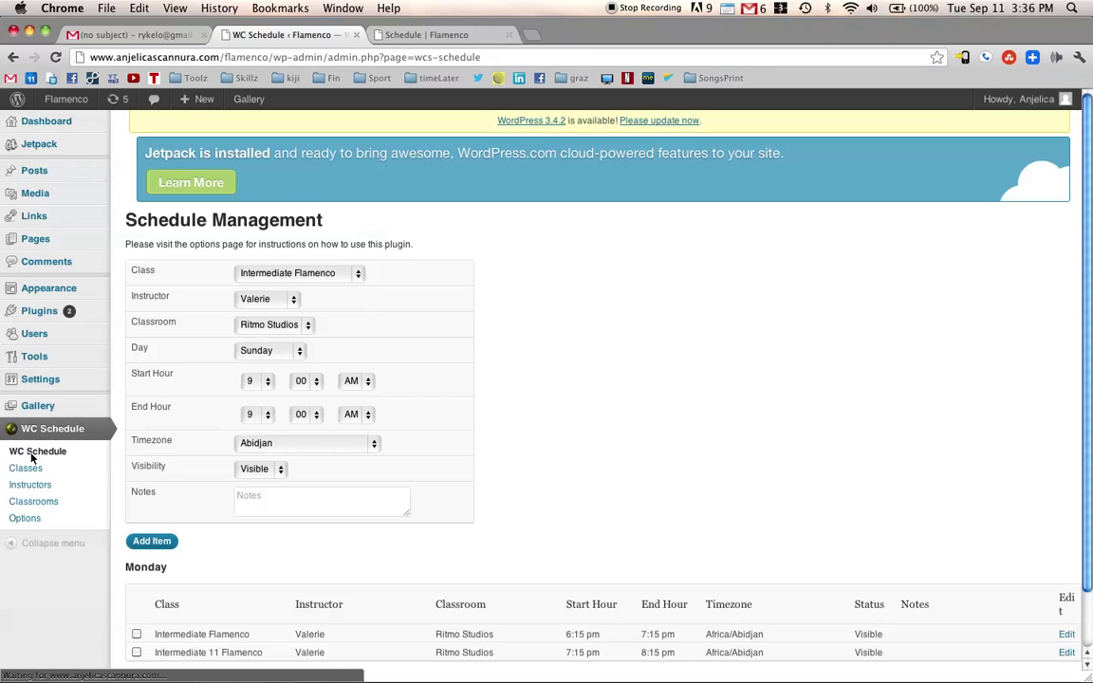
left_click(293, 275)
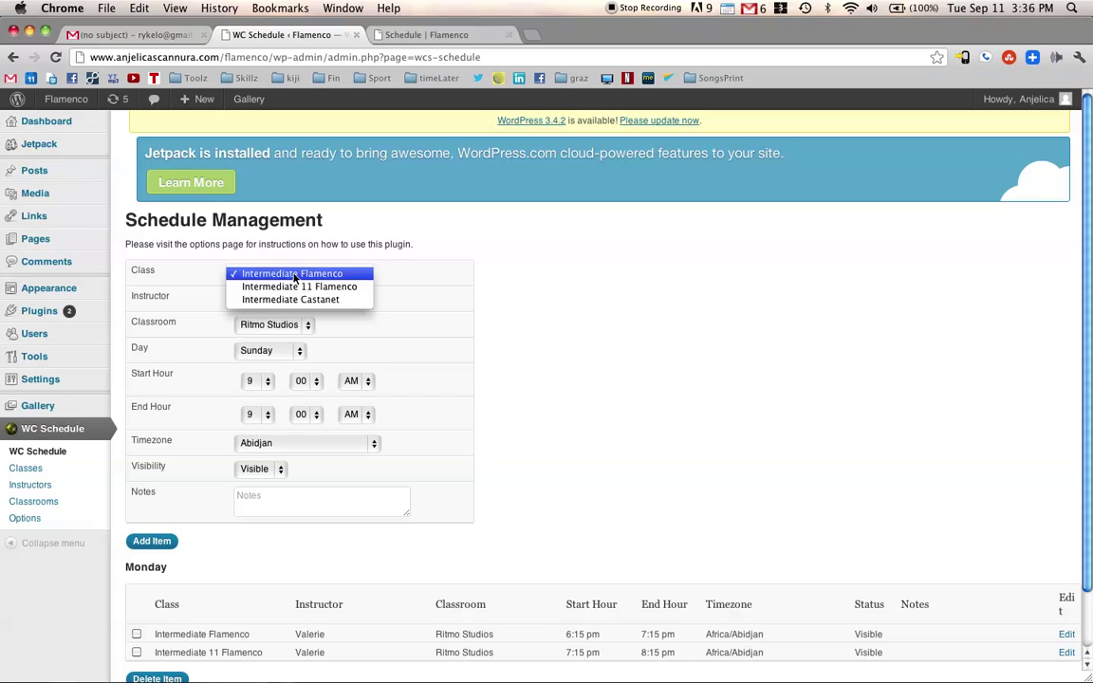
left_click(291, 299)
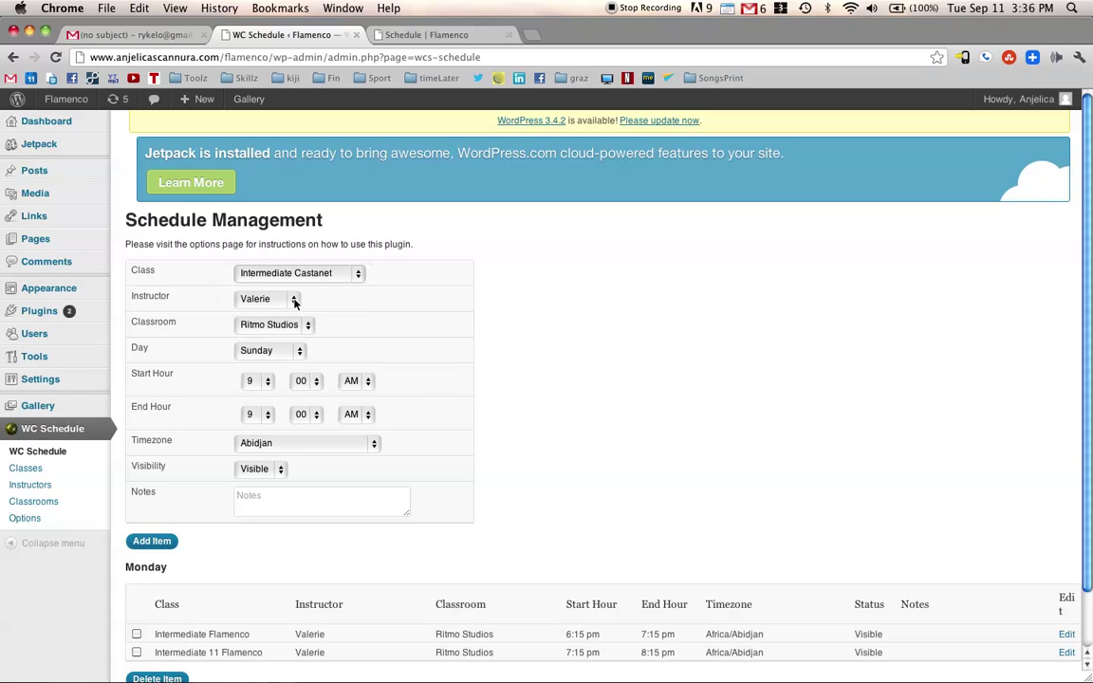
left_click(294, 300)
left_click(282, 313)
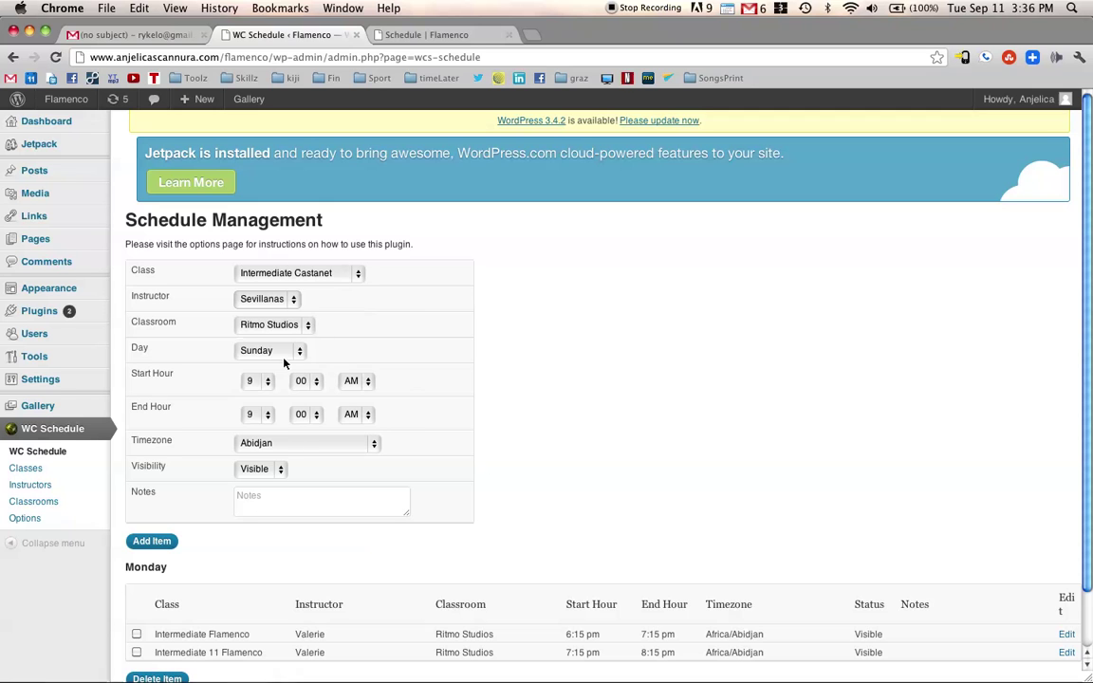
left_click(278, 353)
left_click(280, 377)
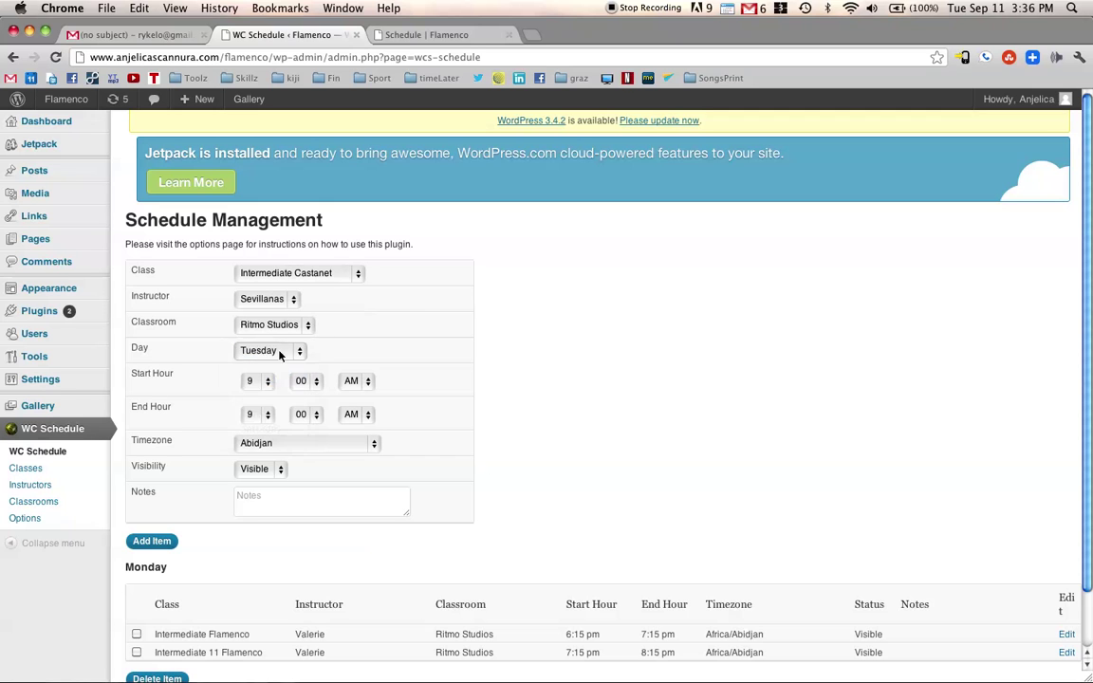
left_click(279, 354)
left_click(276, 339)
Set the start time to 8:15 PM after checking times on the public schedule.
left_click(422, 32)
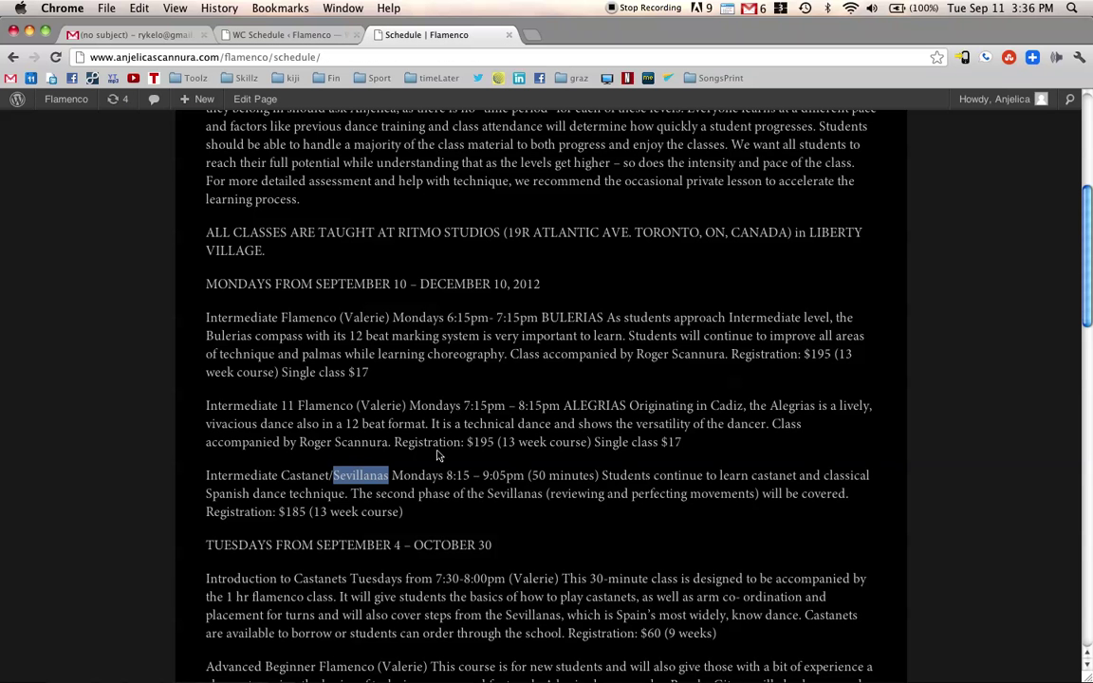
left_click(280, 35)
left_click(252, 381)
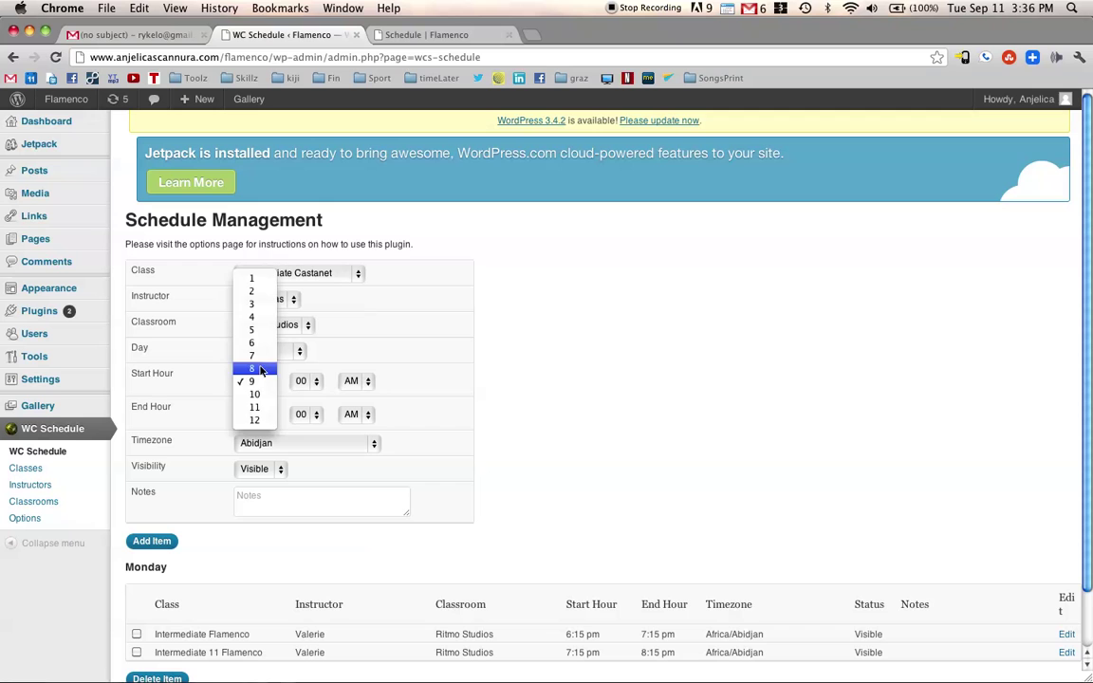
left_click(251, 368)
left_click(302, 381)
left_click(303, 419)
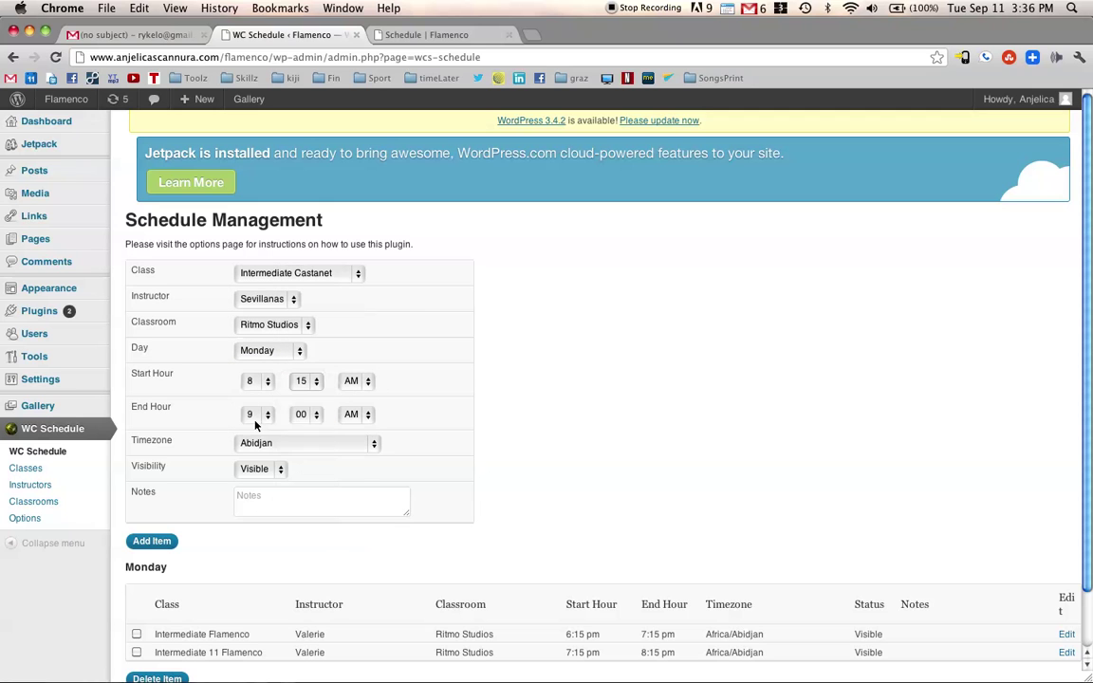
left_click(352, 381)
left_click(354, 396)
Set the end time to 9:05 PM.
left_click(252, 414)
left_click(253, 414)
left_click(303, 415)
left_click(303, 427)
left_click(353, 414)
left_click(361, 429)
Keep the Abidjan timezone and add the Monday Intermediate Castanet entry.
left_click(304, 446)
left_click(284, 444)
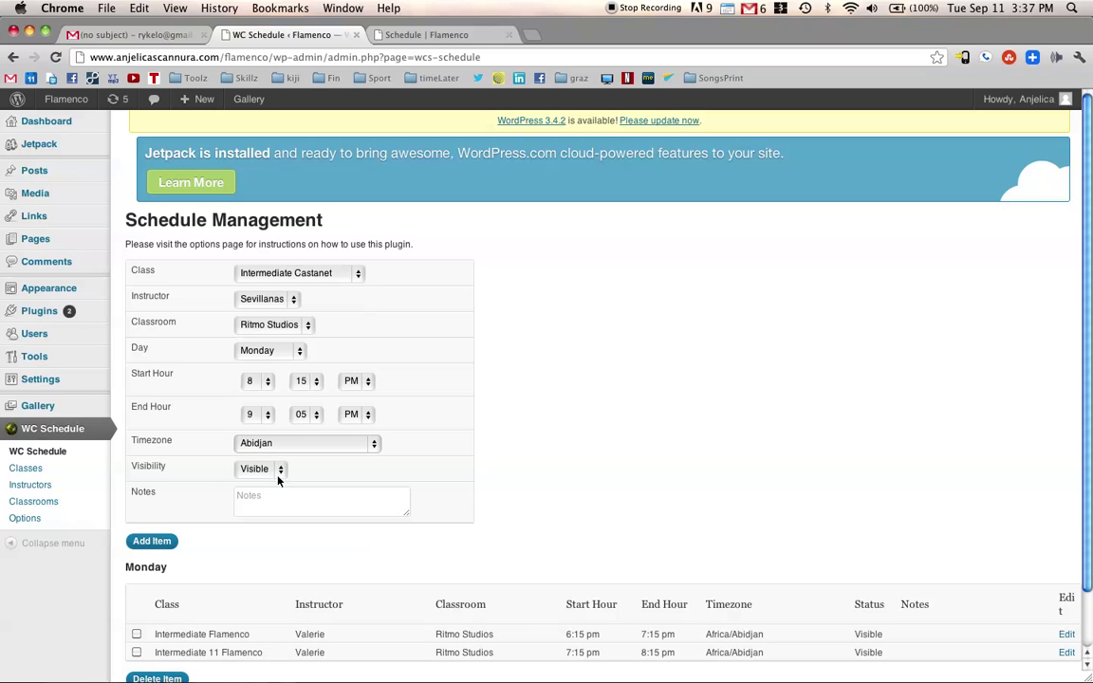
scroll(727, 481, "down", 2)
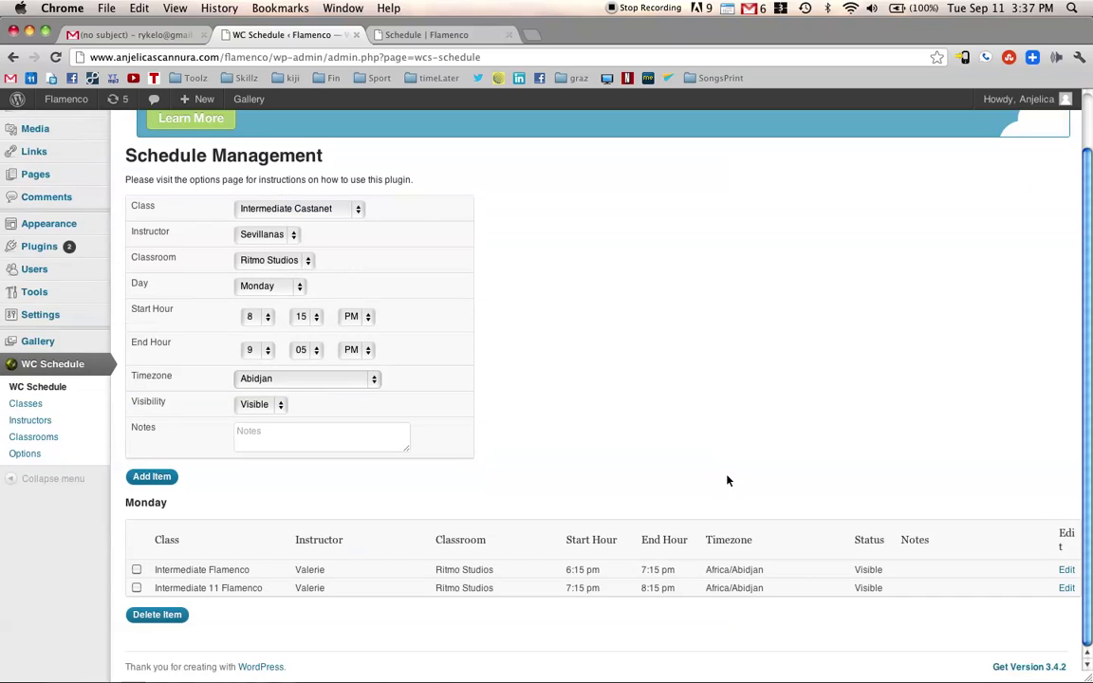
left_click(152, 476)
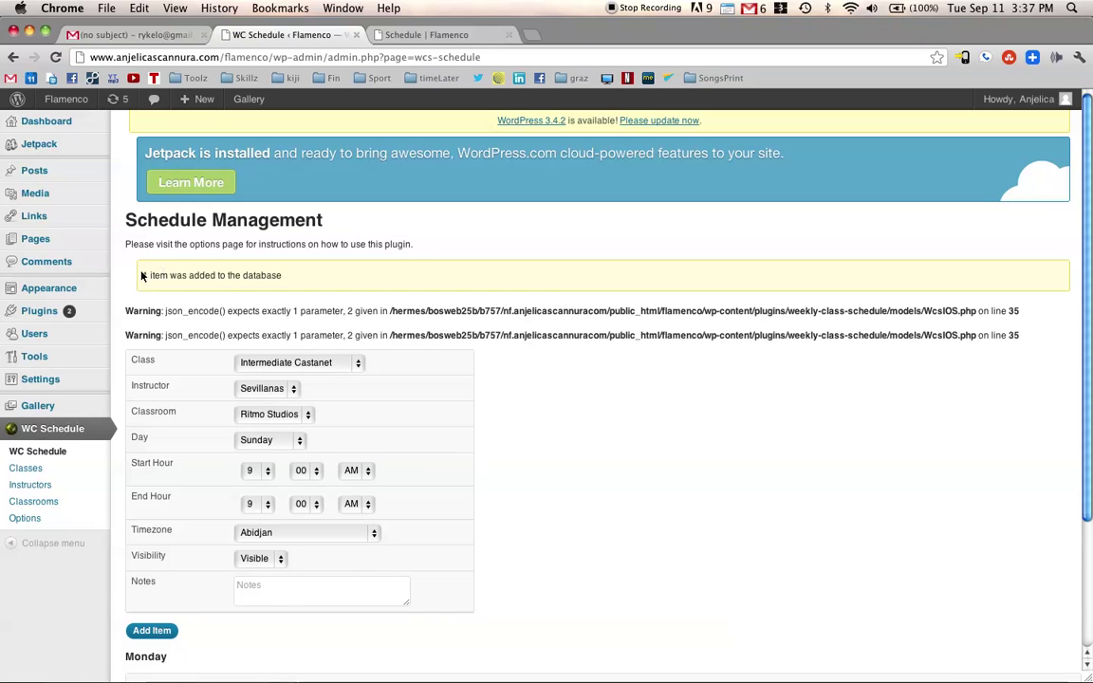
Review the '1 item was added to the database' notice and the warning lines.
left_click_drag(143, 274, 286, 275)
left_click(187, 304)
left_click_drag(142, 307, 408, 334)
left_click(786, 430)
Reload the public Flamenco schedule to see Intermediate Castanet at Monday 8:15 pm.
left_click(438, 36)
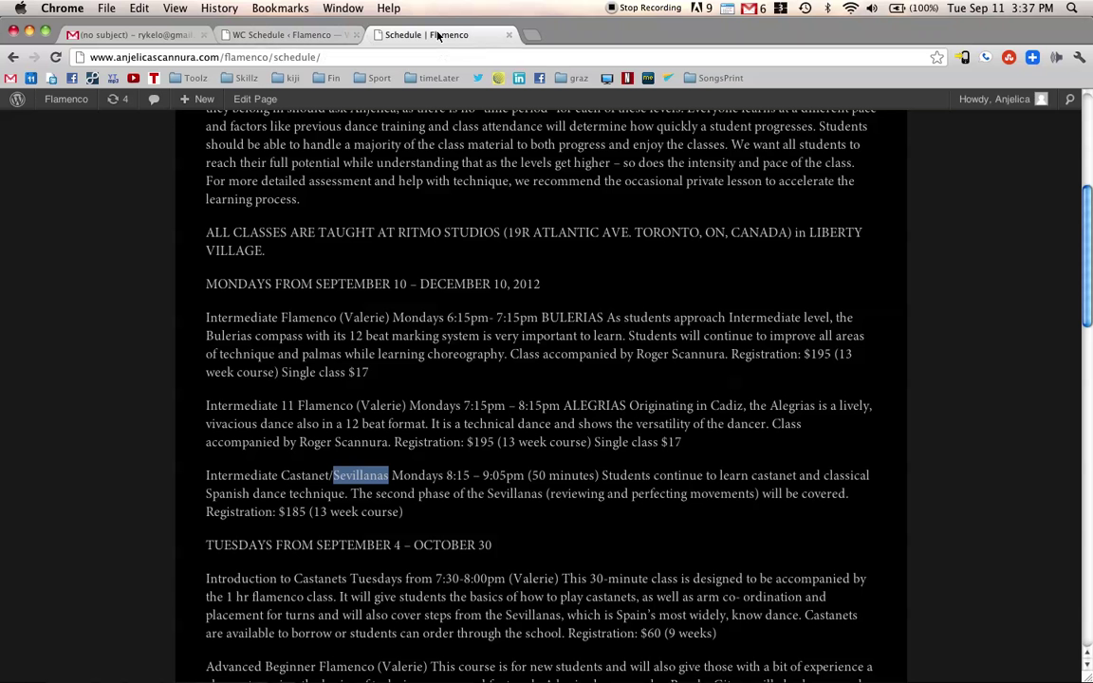
scroll(692, 473, "up", 5)
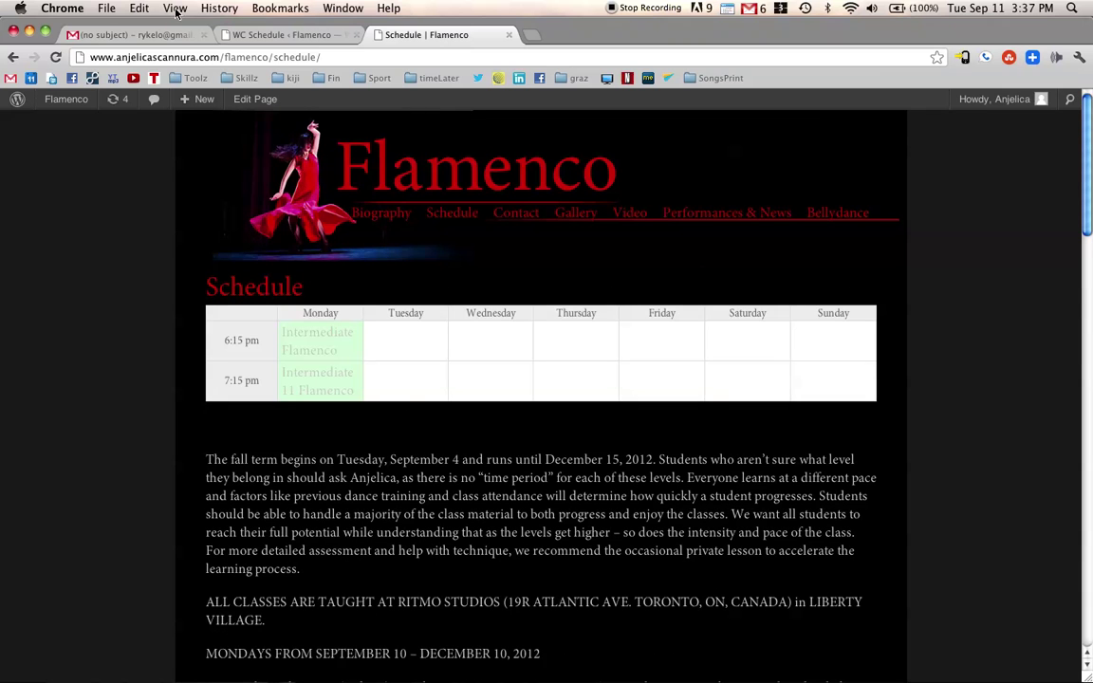
left_click(55, 57)
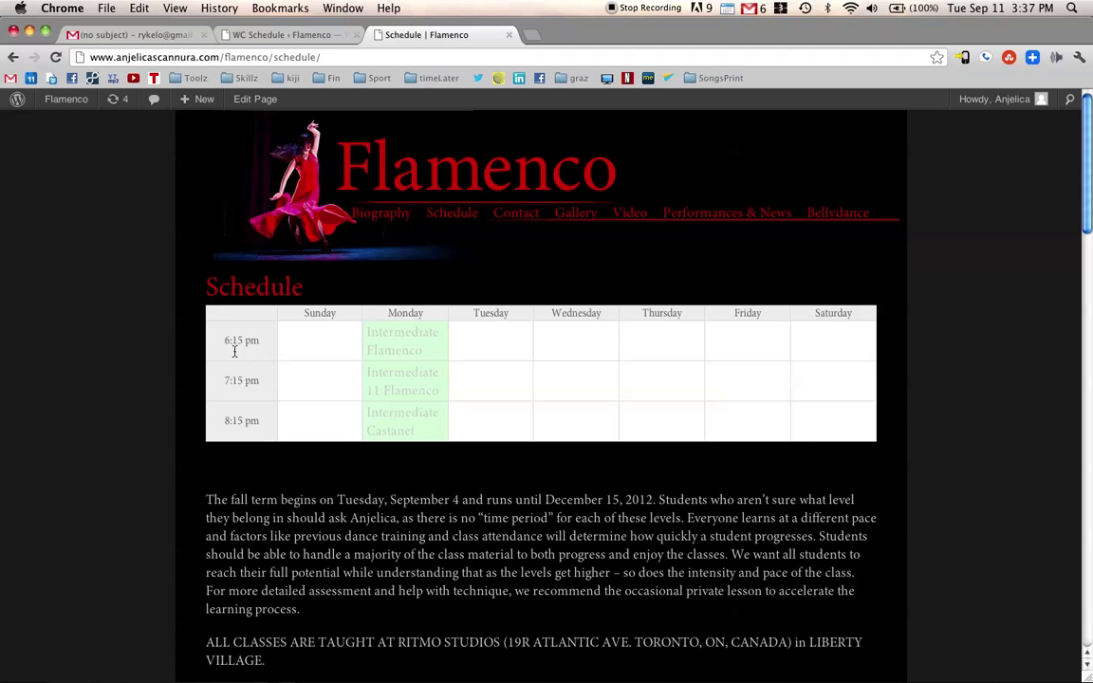
mouse_move(422, 418)
Look over the schedule options and the public schedule's three Monday classes in base colour ddffdd.
left_click(278, 35)
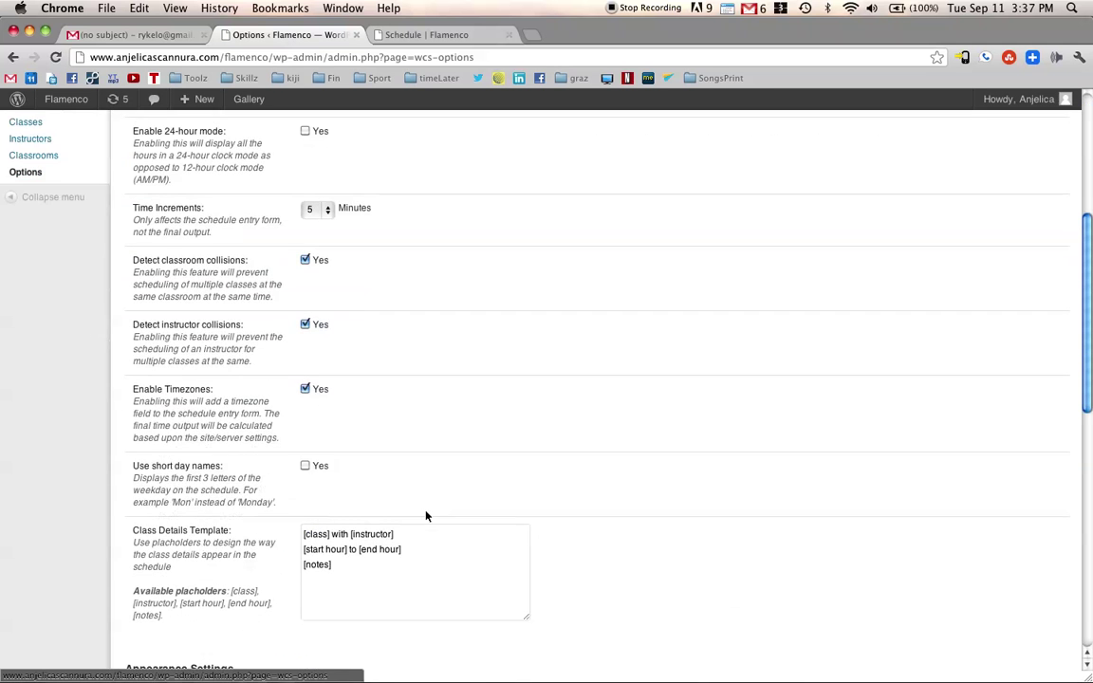
scroll(426, 517, "down", 10)
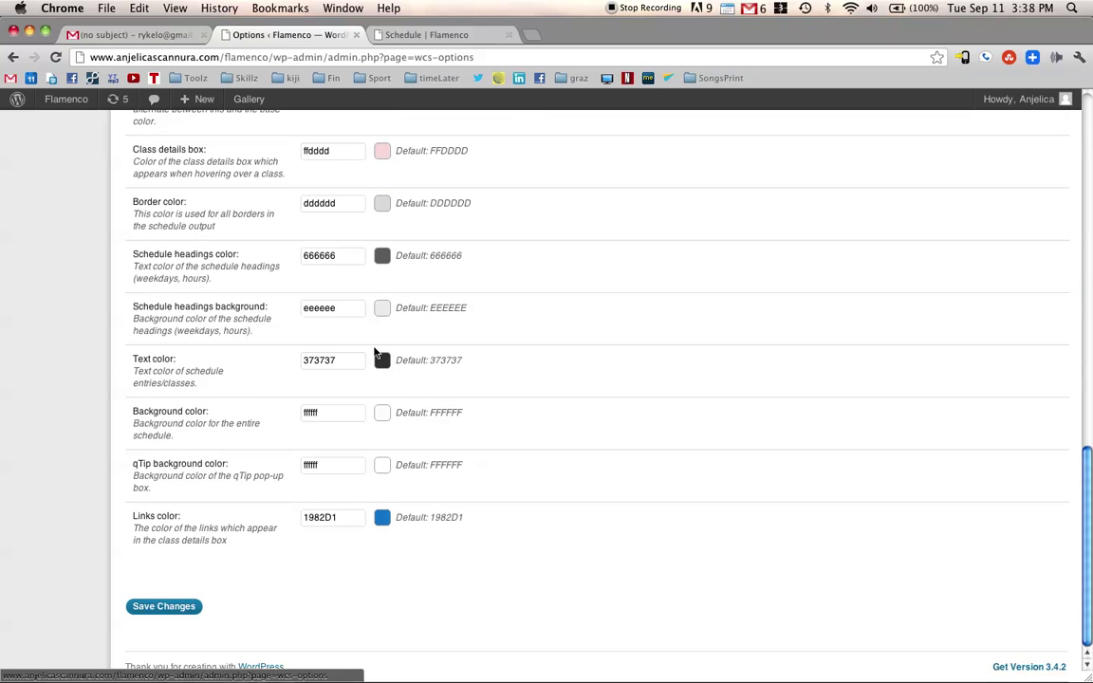
scroll(548, 417, "up", 4)
scroll(549, 418, "up", 1)
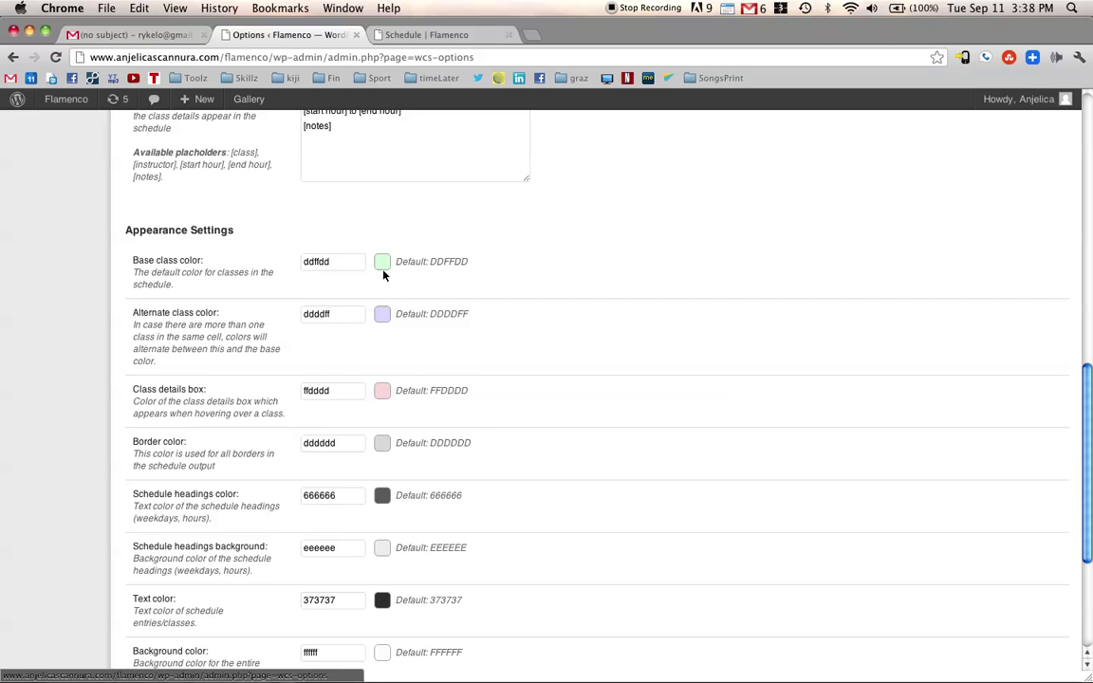
left_click(433, 36)
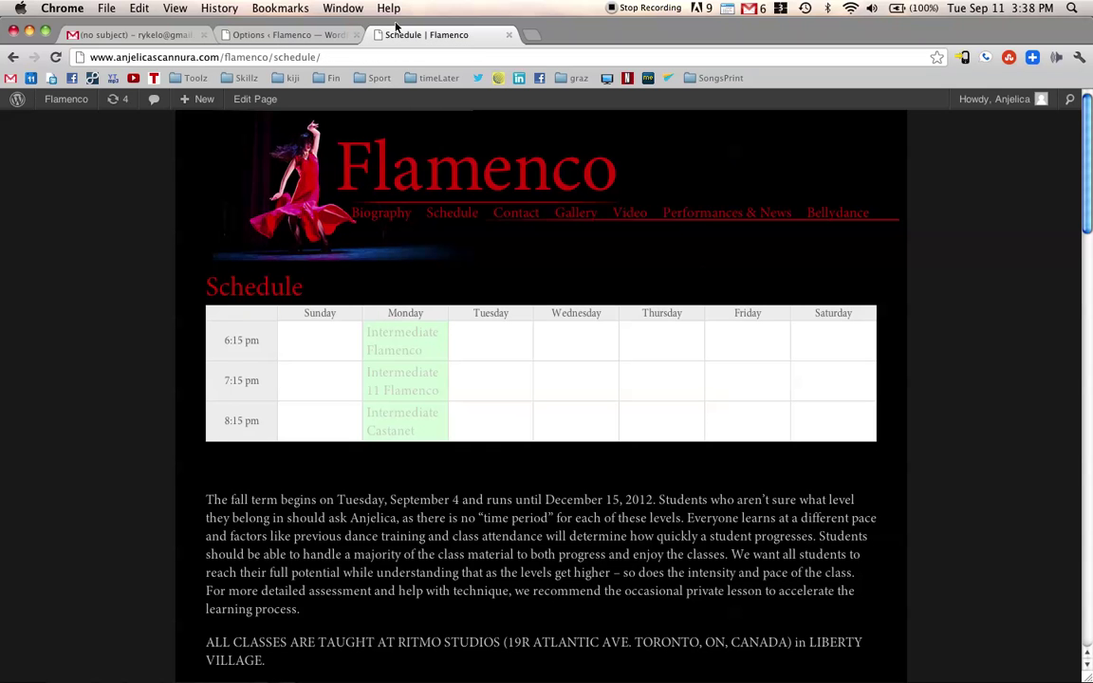
mouse_move(426, 345)
left_click(326, 36)
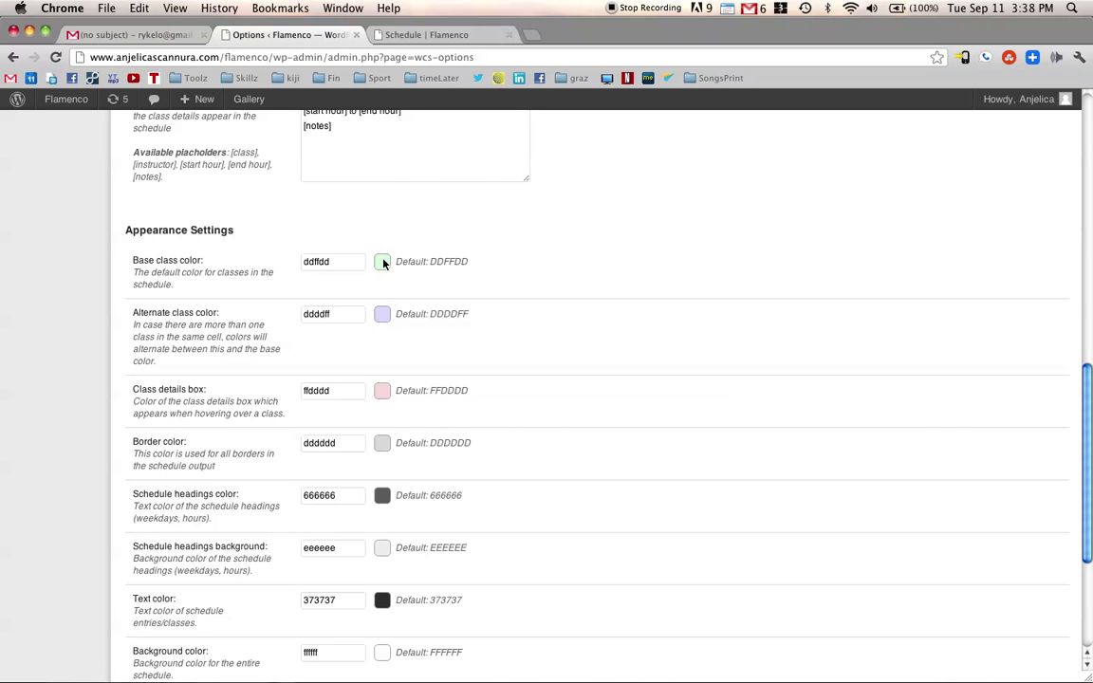
Set Base class color to fa2d2d with the colour picker and save the changes.
left_click(333, 262)
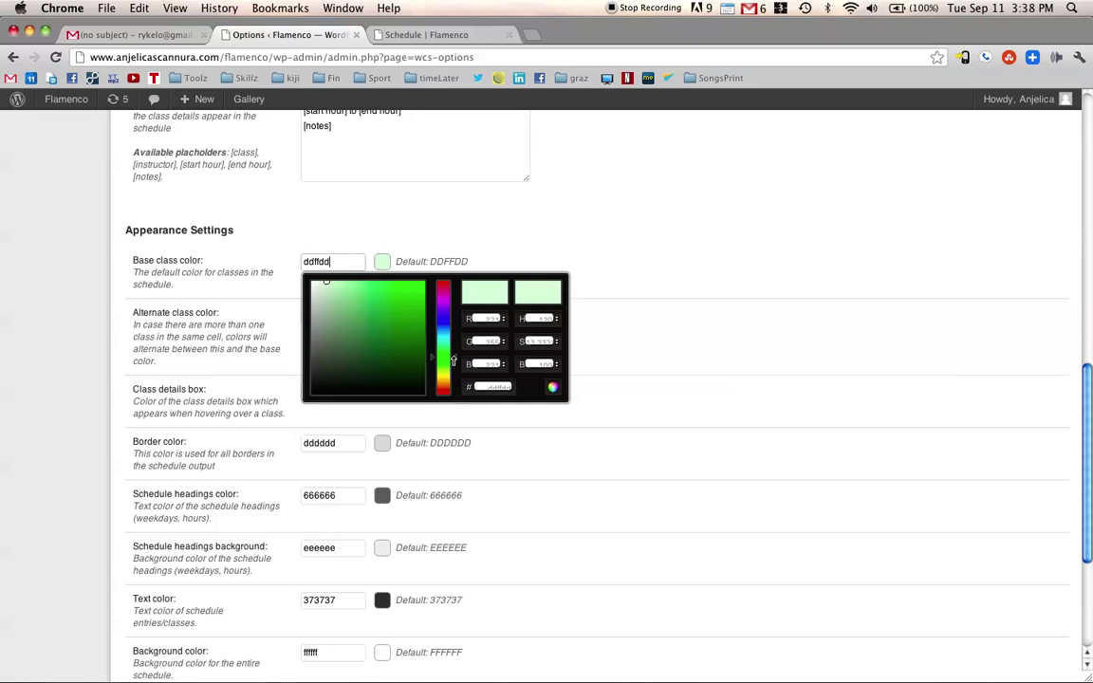
left_click_drag(454, 361, 449, 388)
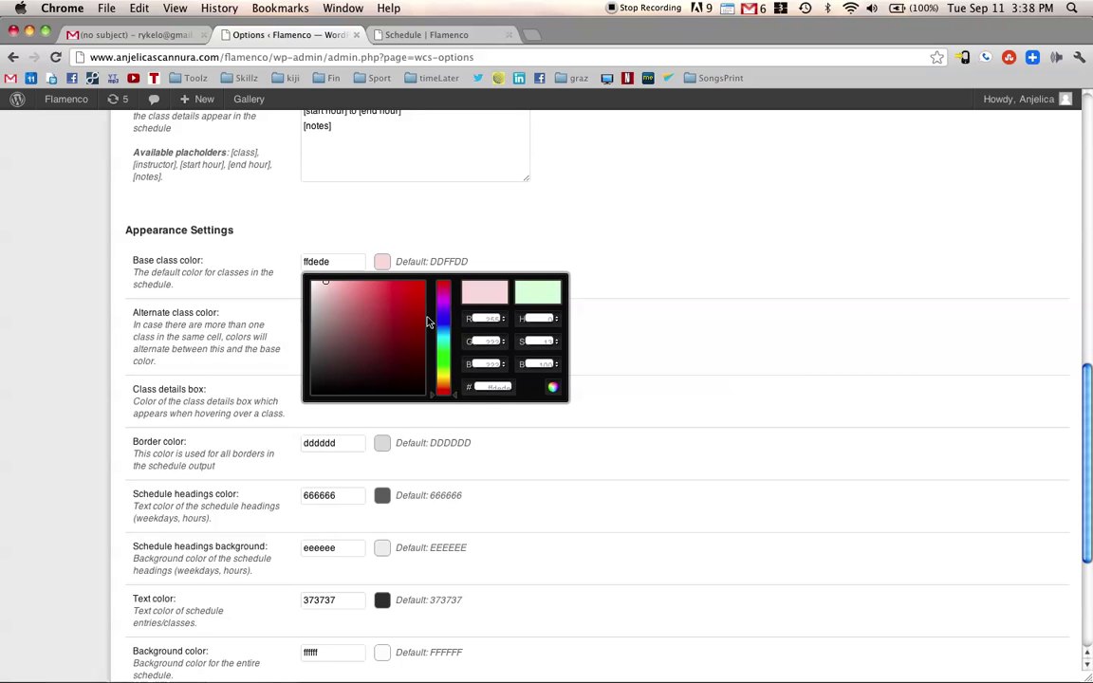
left_click(328, 286)
mouse_move(328, 287)
left_mouse_down()
mouse_move(371, 298)
mouse_move(404, 284)
left_mouse_up()
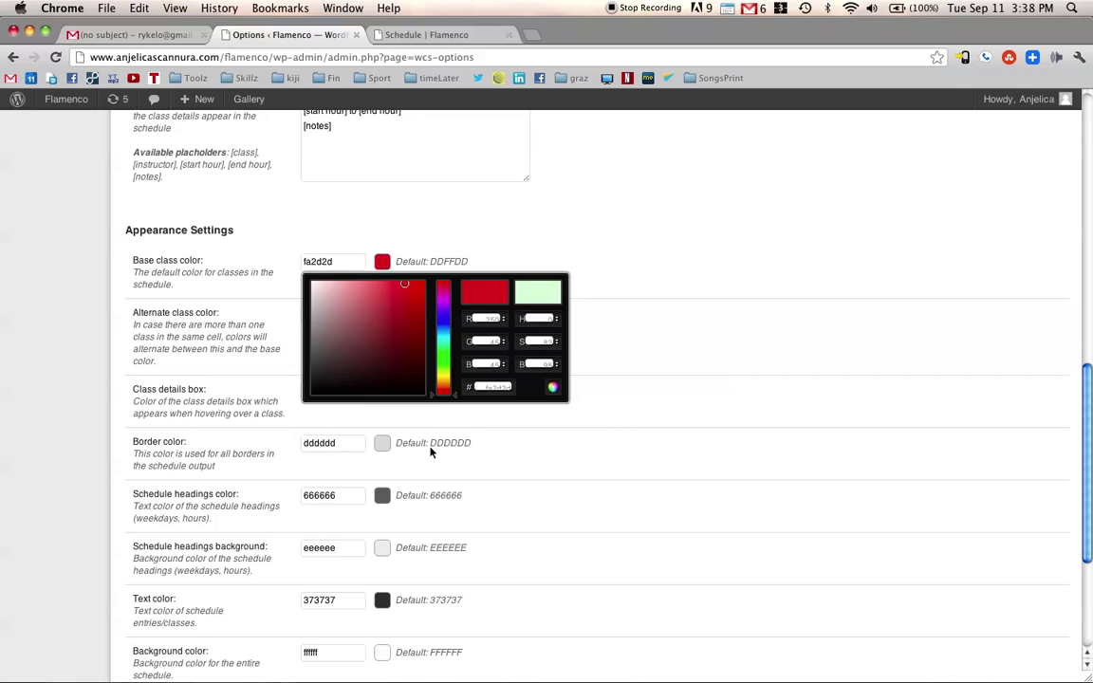
left_click(517, 235)
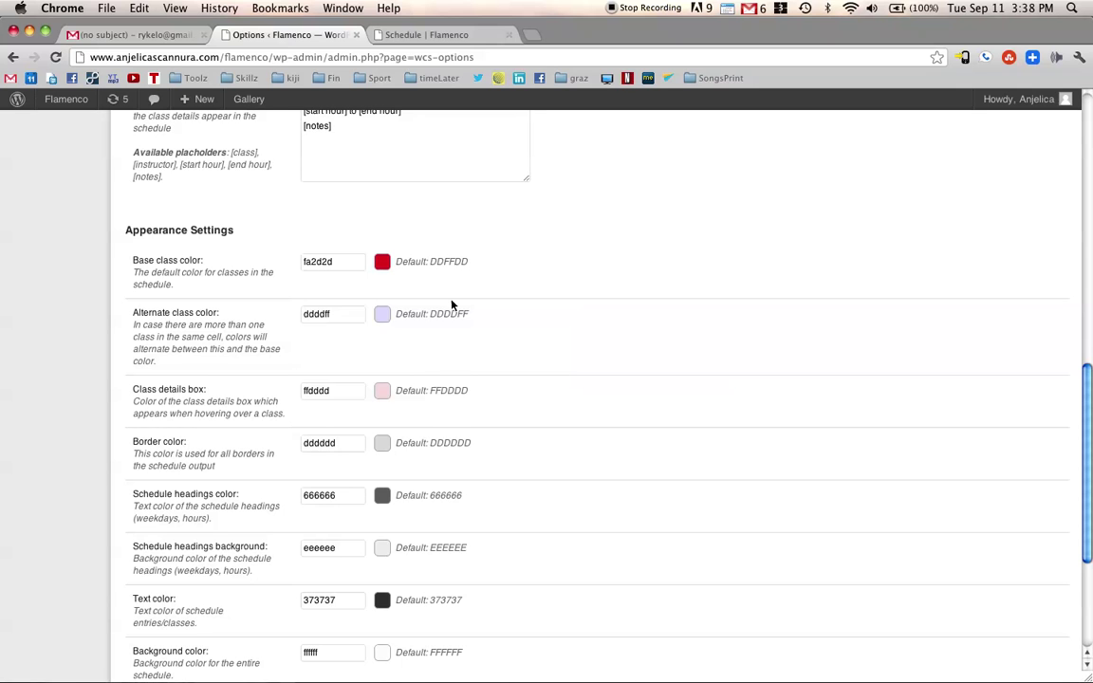
scroll(282, 515, "down", 5)
left_click(157, 604)
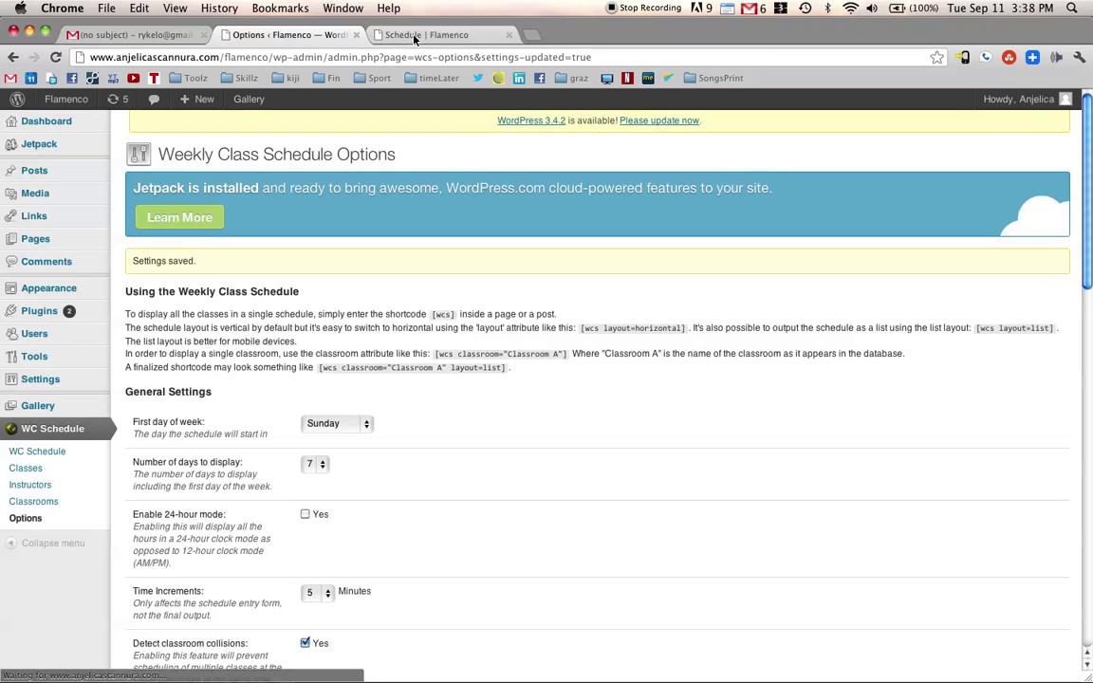
Reload the public schedule to confirm the Monday classes now appear red.
left_click(414, 36)
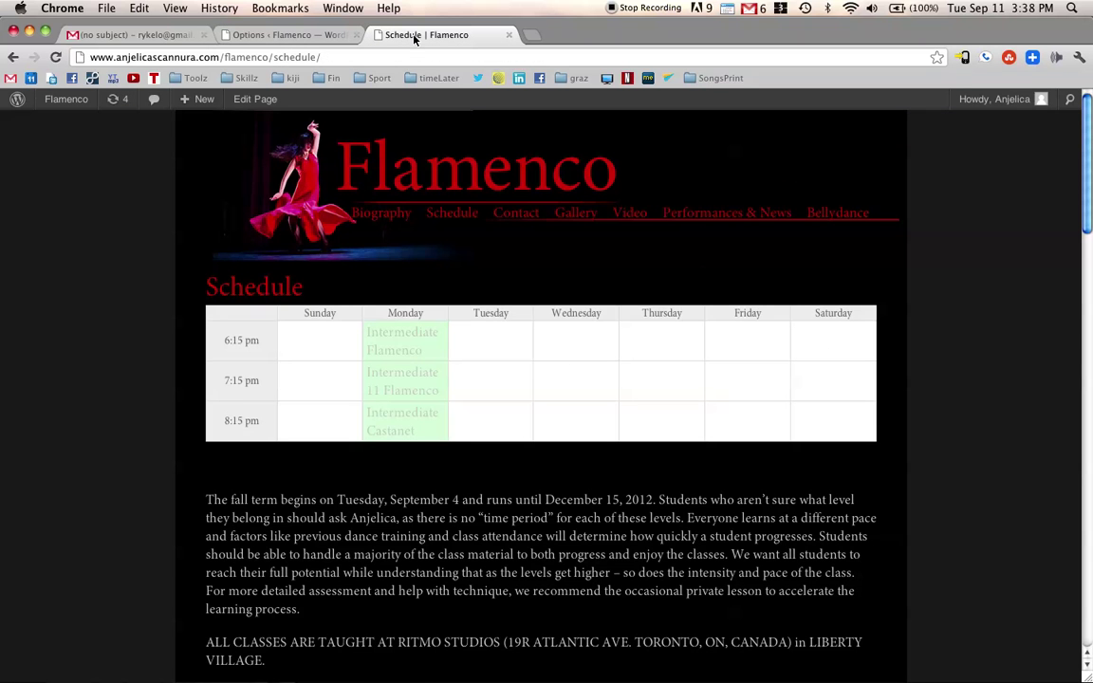
key("super+r")
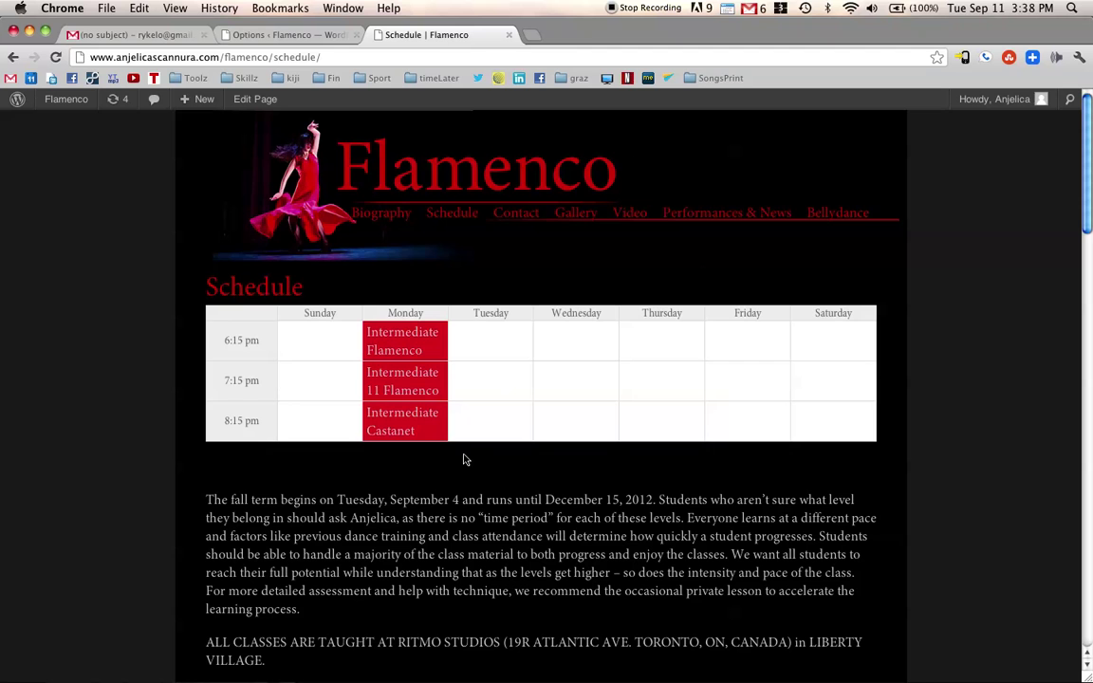
left_click(301, 36)
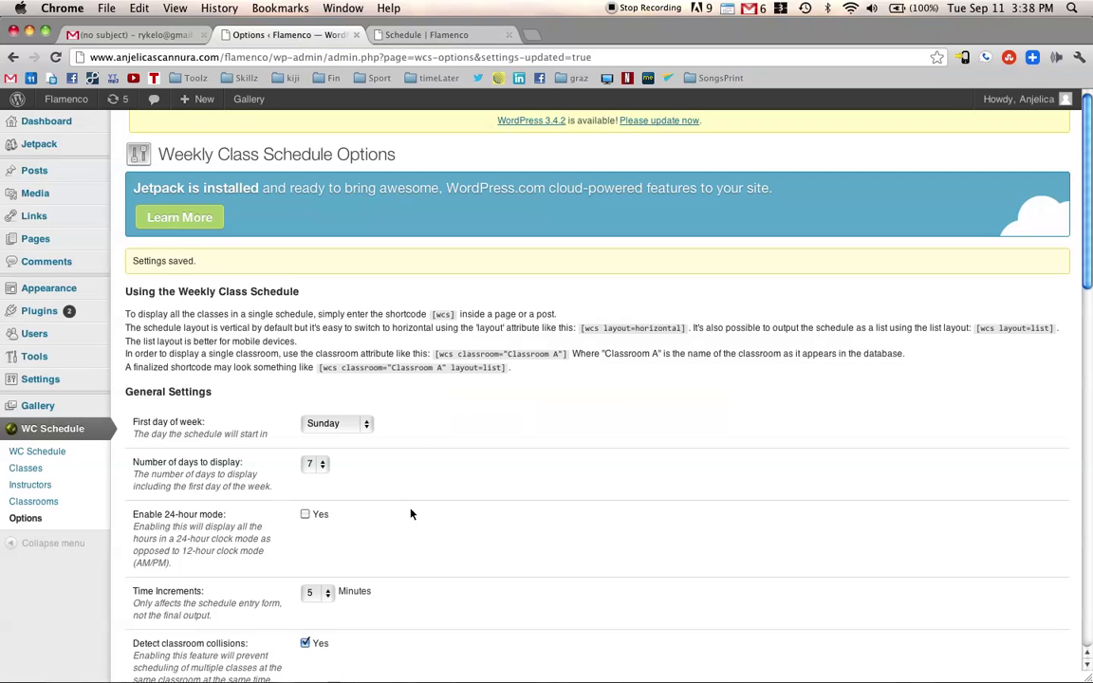
Change the base class colour from red to a near-black shade and save the options.
scroll(365, 410, "down", 10)
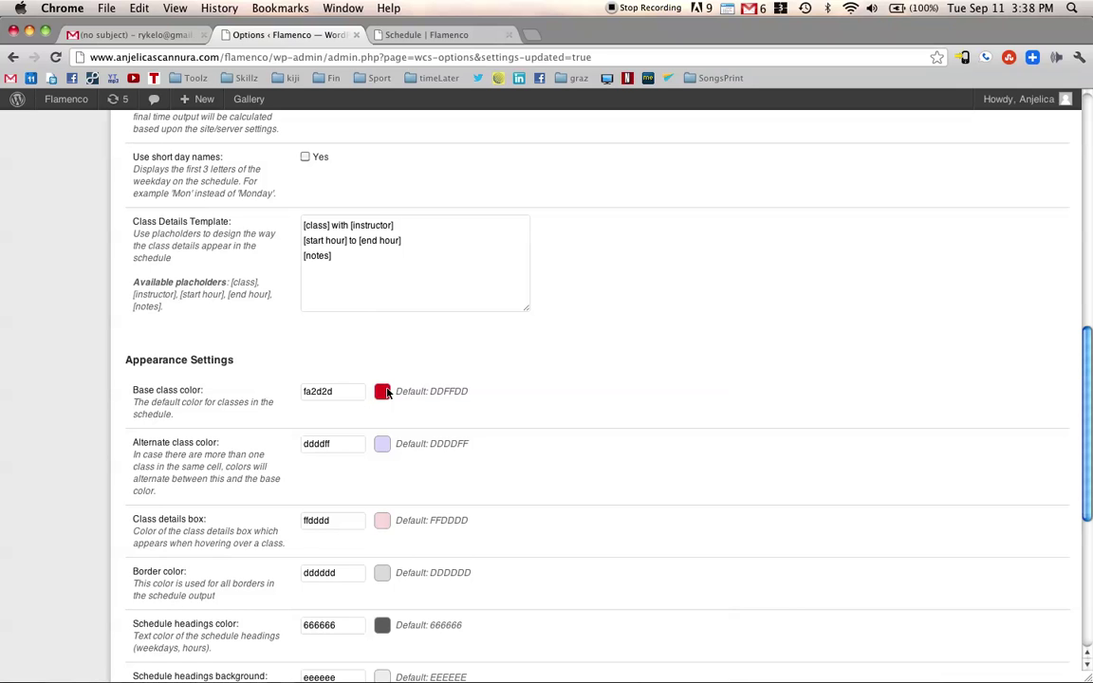
left_click(382, 392)
left_click_drag(338, 454, 312, 503)
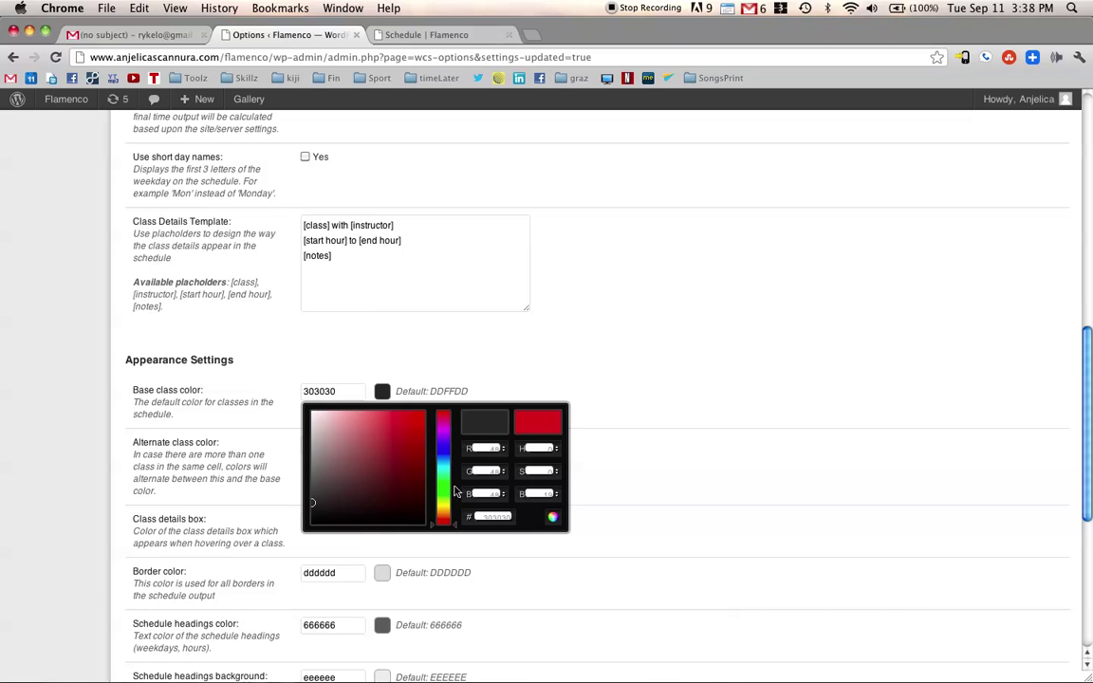
left_click(525, 358)
scroll(515, 390, "down", 5)
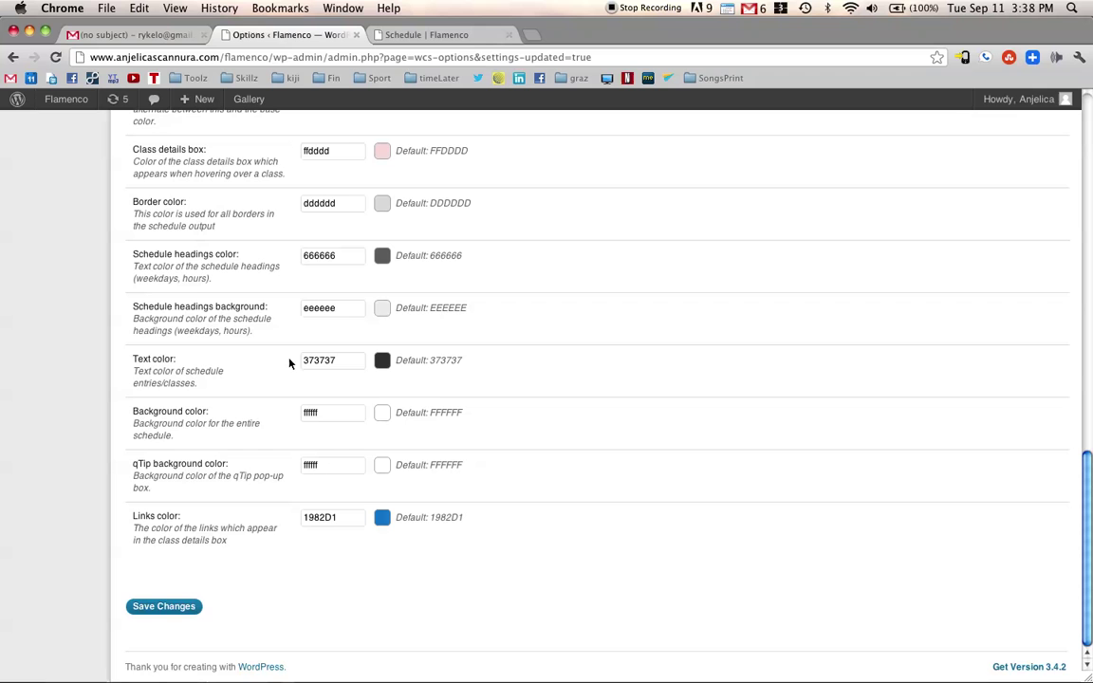
left_click(177, 612)
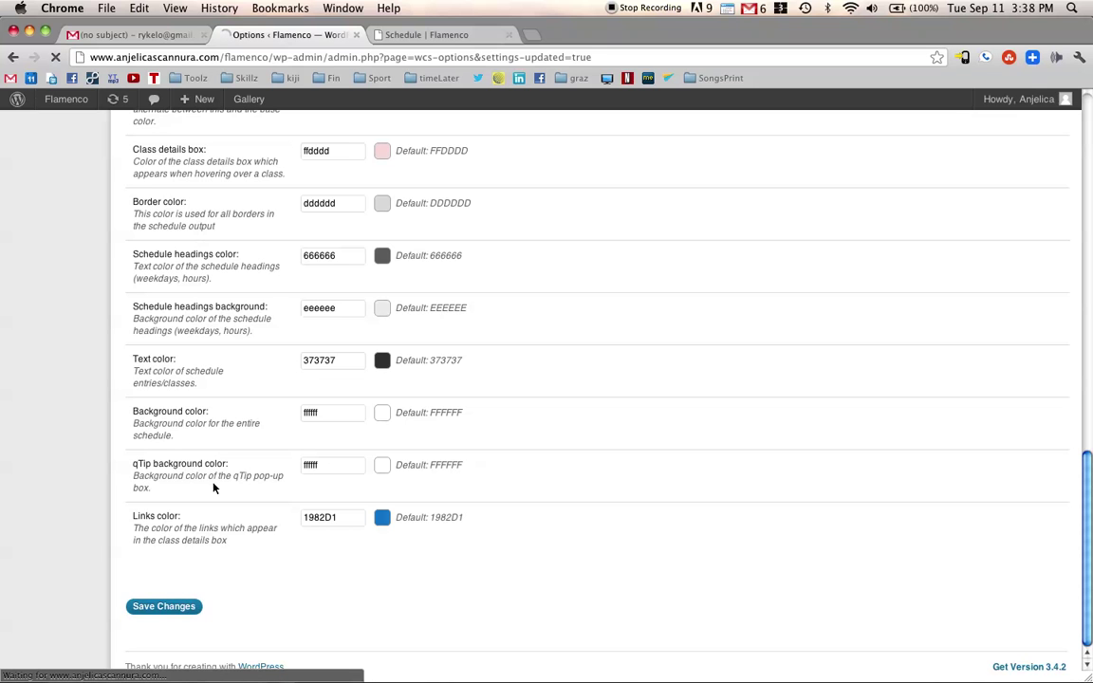
View the public Flamenco schedule's dark Monday cells and the Intermediate Flamenco details box.
left_click(428, 34)
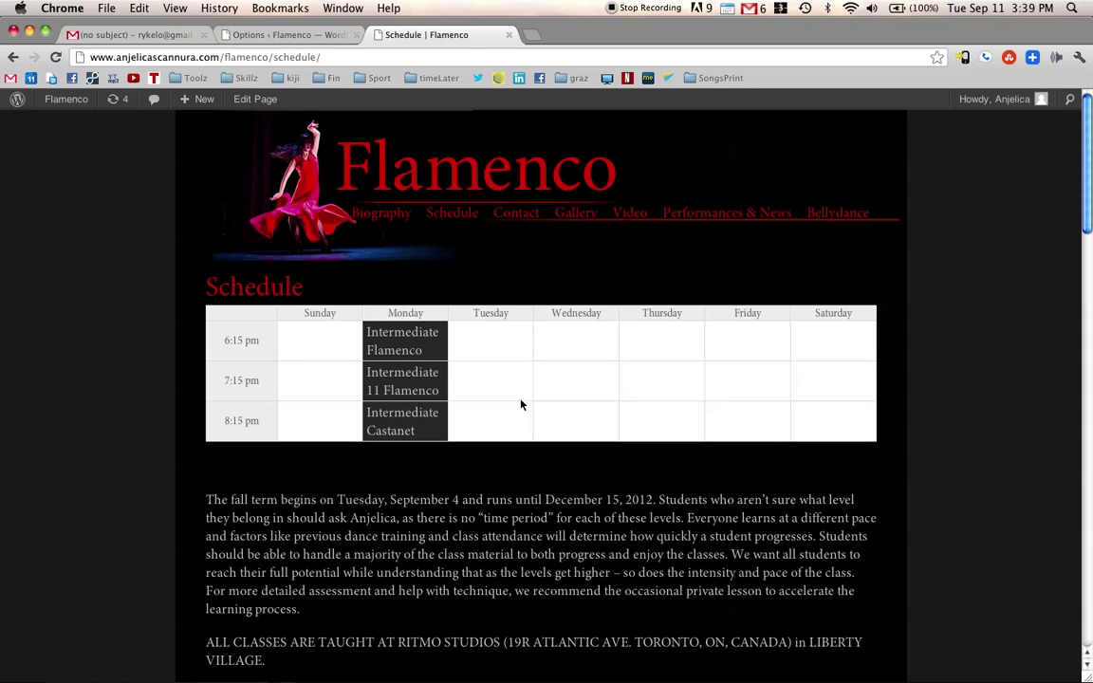
mouse_move(422, 344)
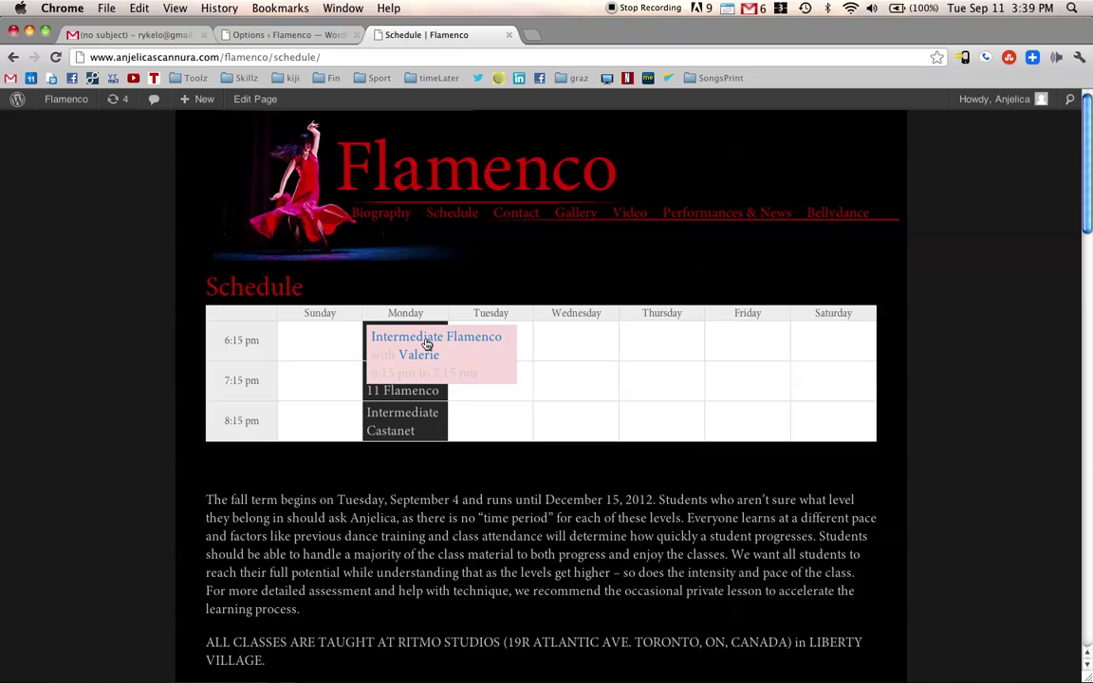
Compare the class details box colour field with the pale-pink details box on the live schedule.
left_click(318, 33)
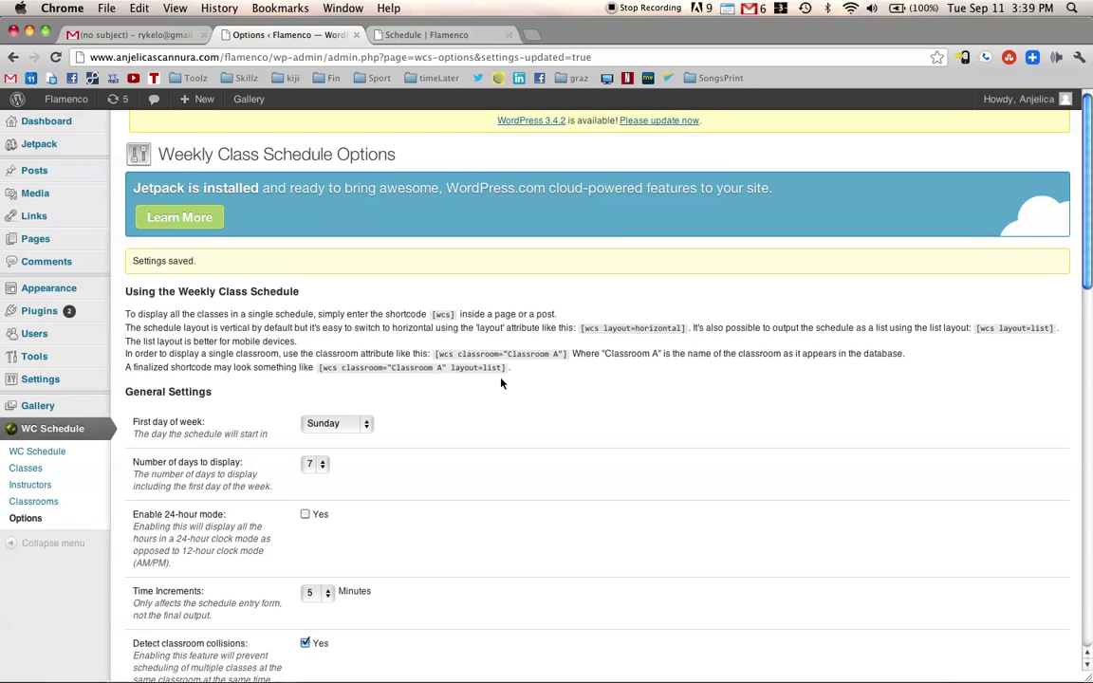
scroll(501, 383, "down", 10)
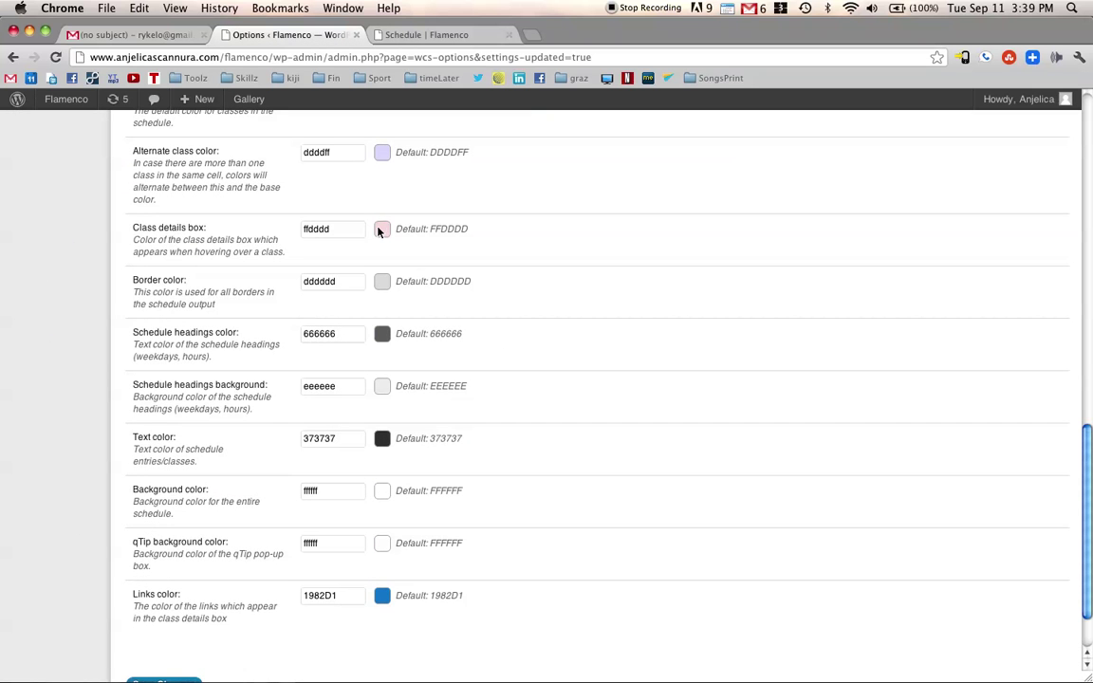
scroll(236, 237, "up", 1)
left_click(349, 236)
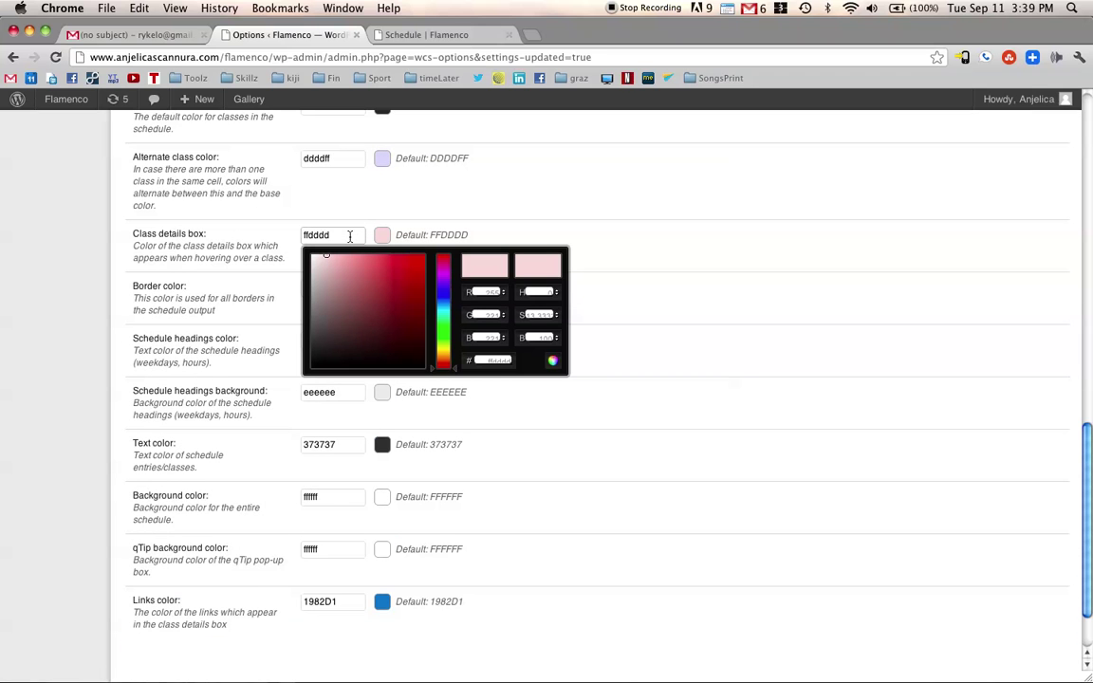
left_click(424, 34)
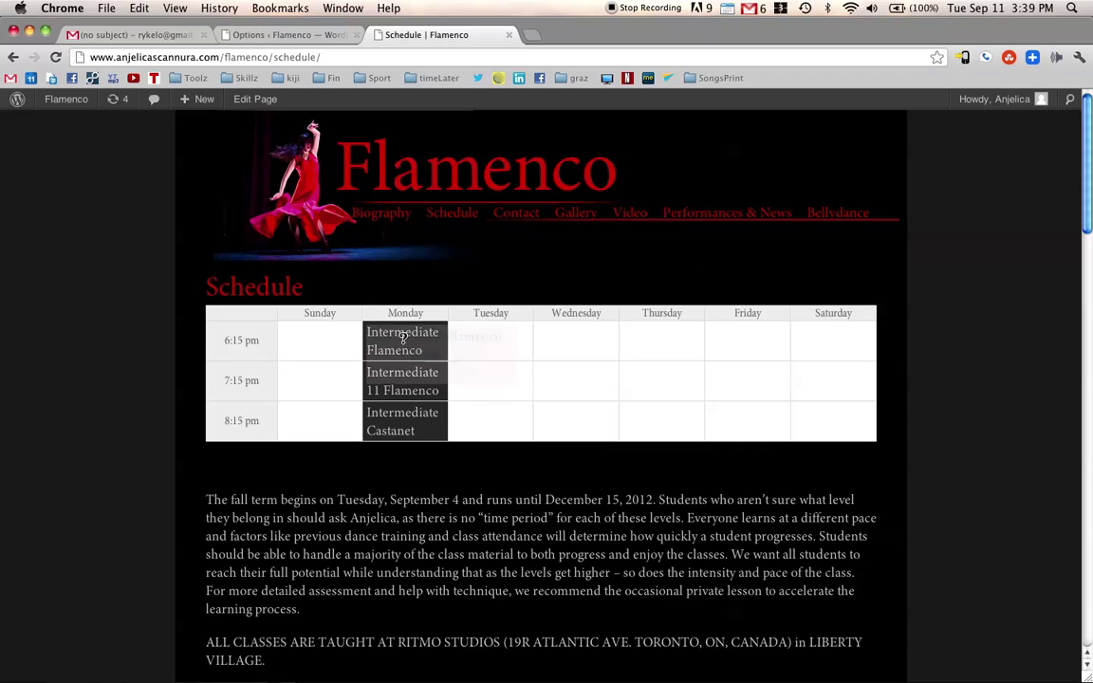
mouse_move(402, 339)
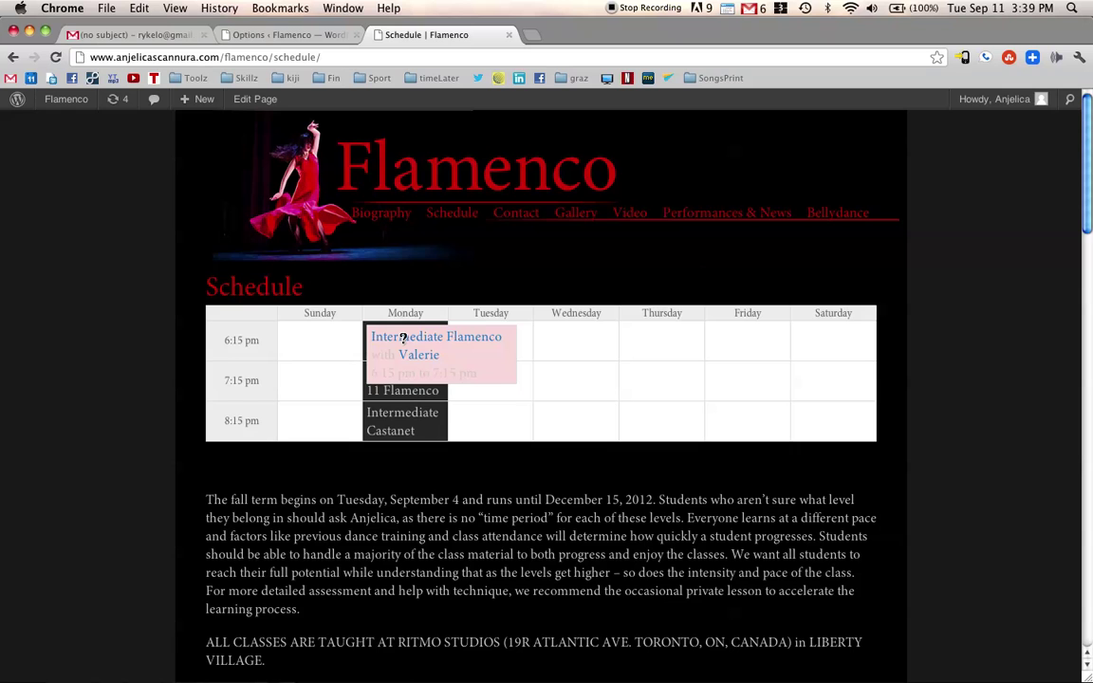
Set the class details box colour to grey c2c2c2 and save the settings.
left_click(289, 36)
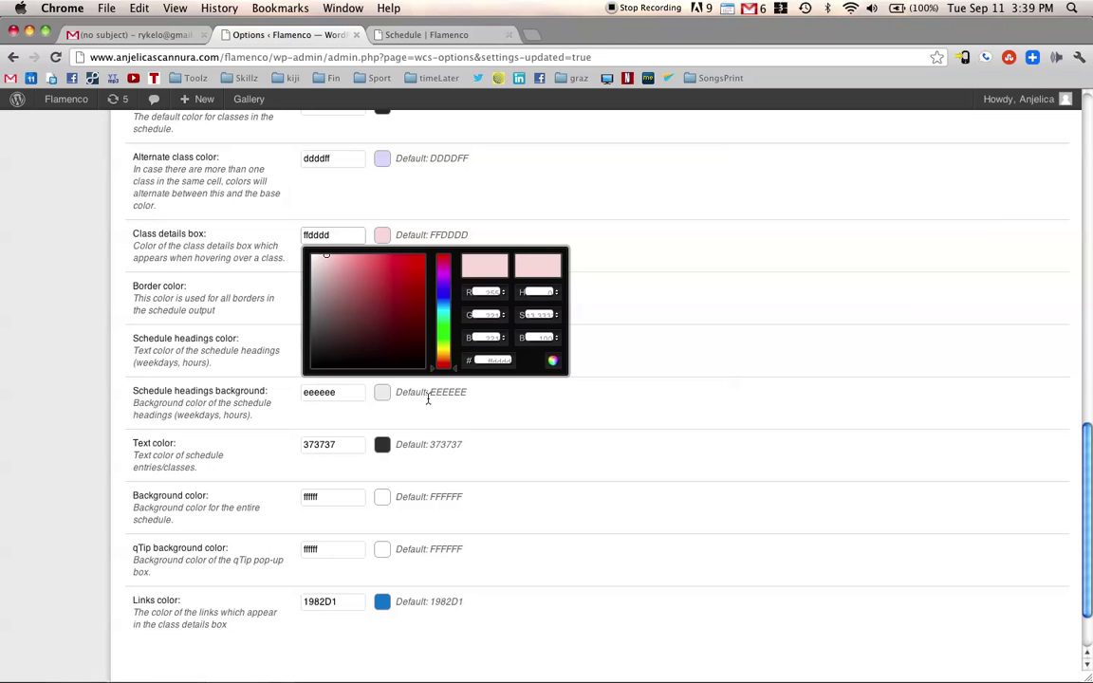
left_click_drag(313, 268, 312, 282)
left_click(702, 380)
scroll(418, 413, "down", 2)
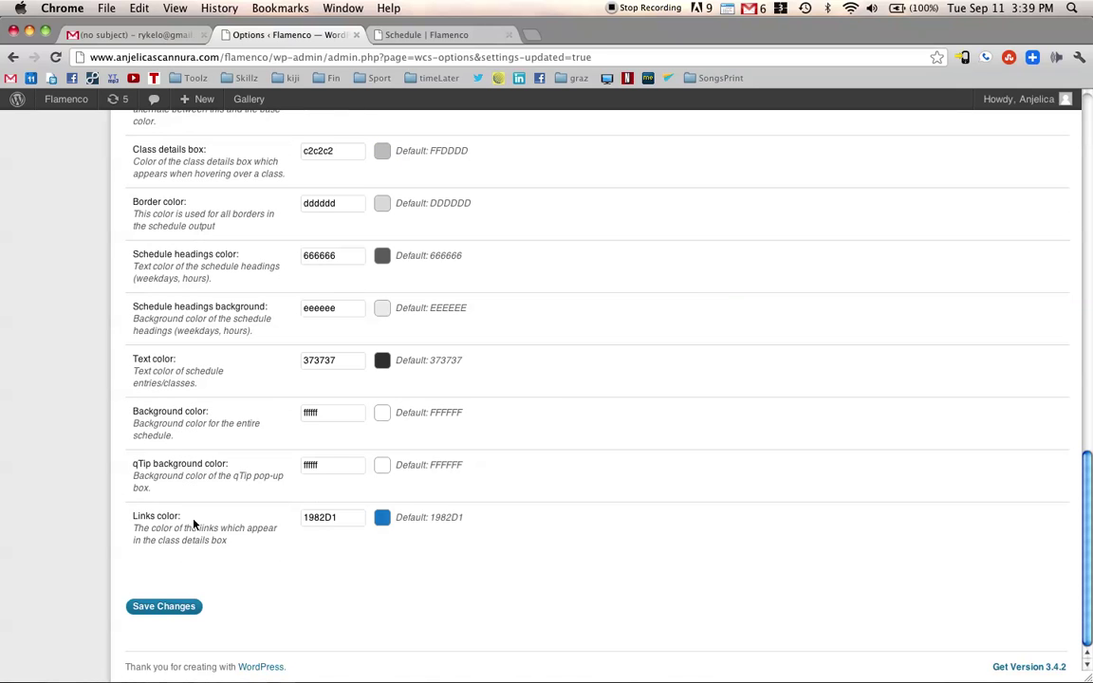
left_click(153, 604)
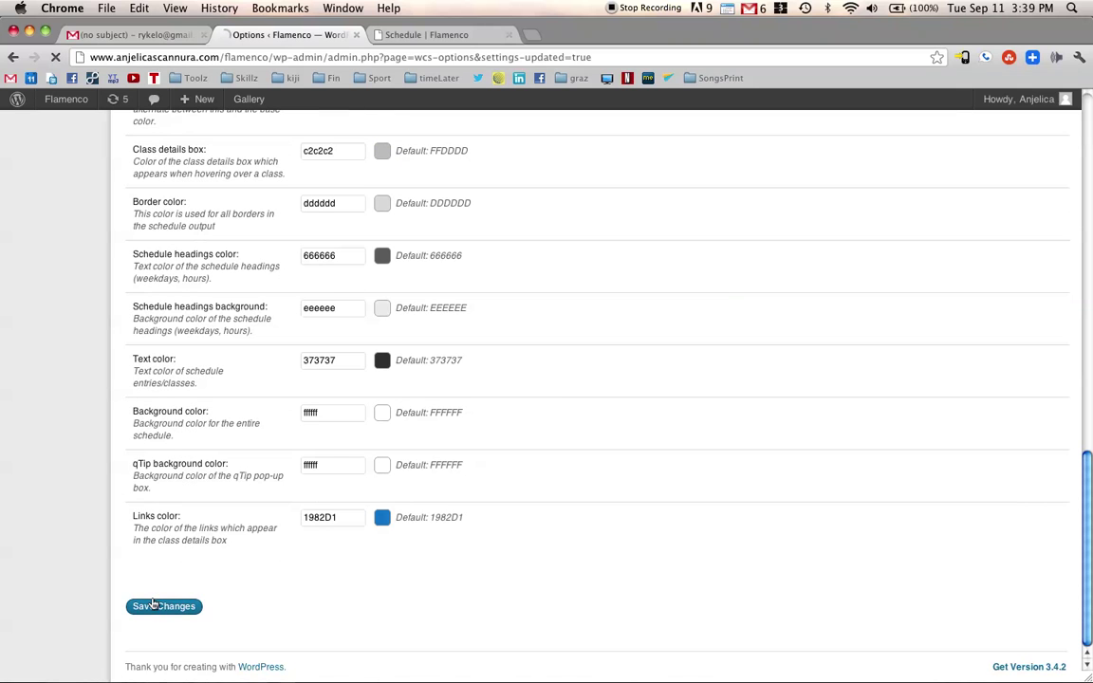
Reload the Flamenco schedule page and show a class's details box, now grey.
left_click(432, 35)
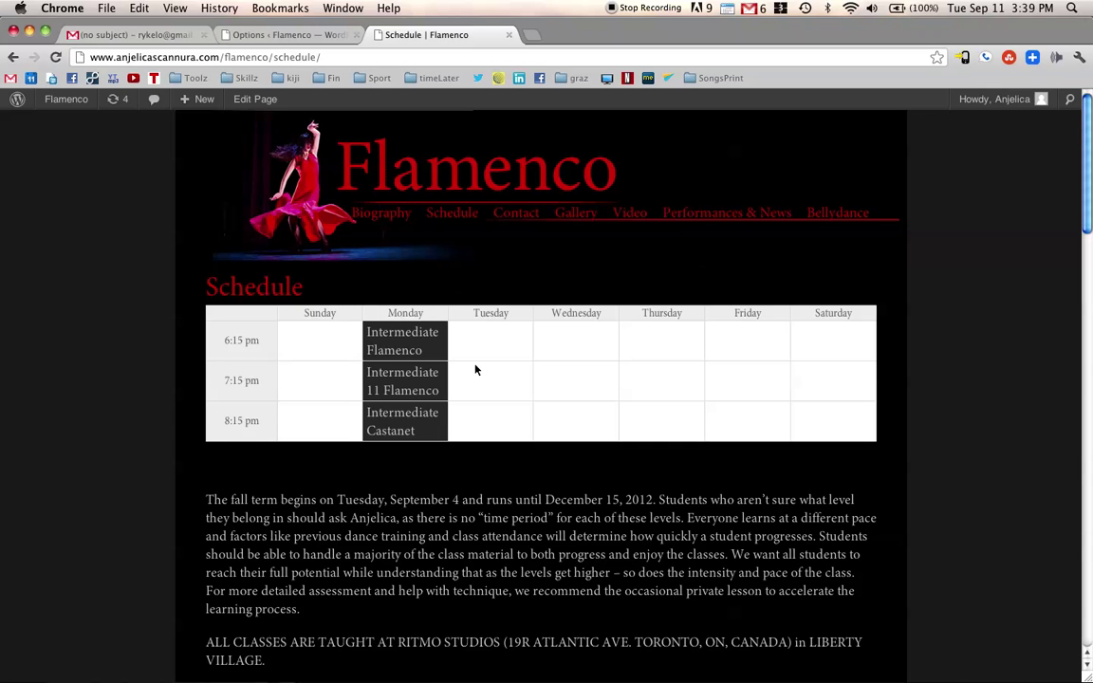
key("super+r")
mouse_move(435, 350)
Change the links colour from blue 1982D1 to red e02020 and save the settings.
left_click(276, 34)
scroll(393, 299, "down", 10)
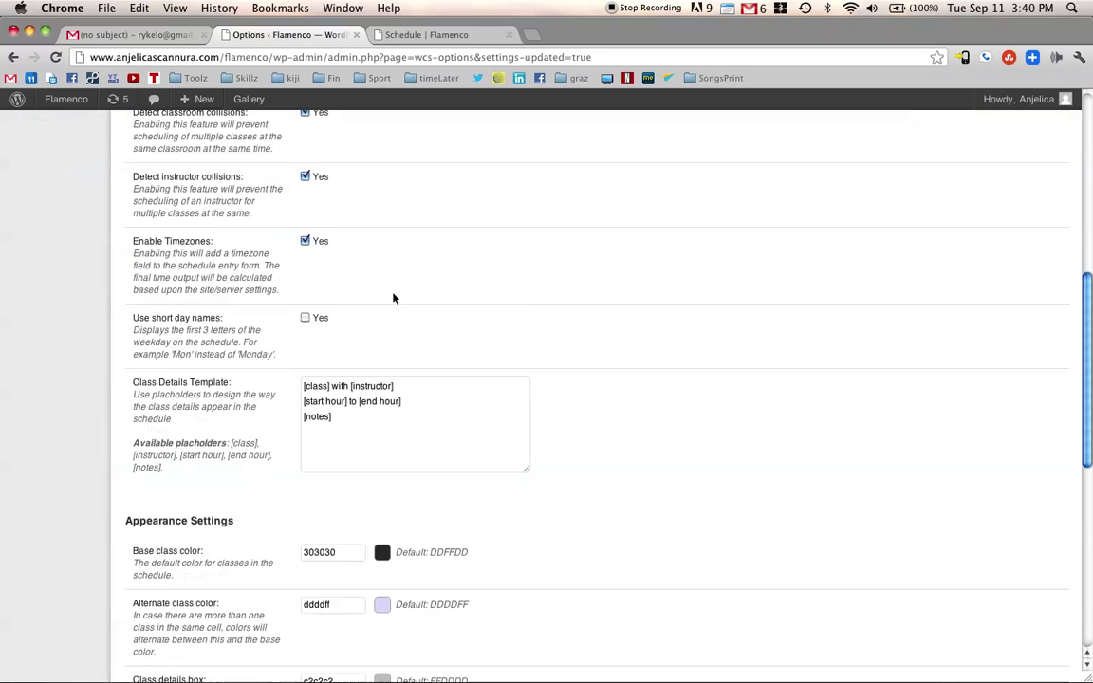
scroll(394, 299, "down", 10)
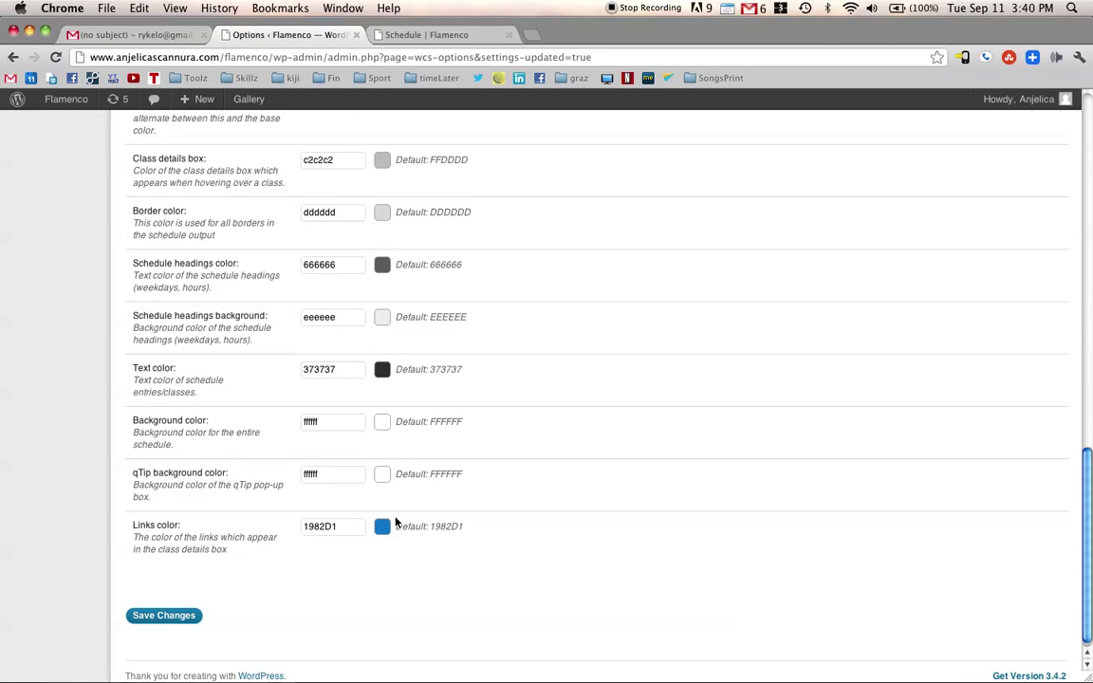
scroll(398, 517, "up", 3)
scroll(399, 518, "down", 4)
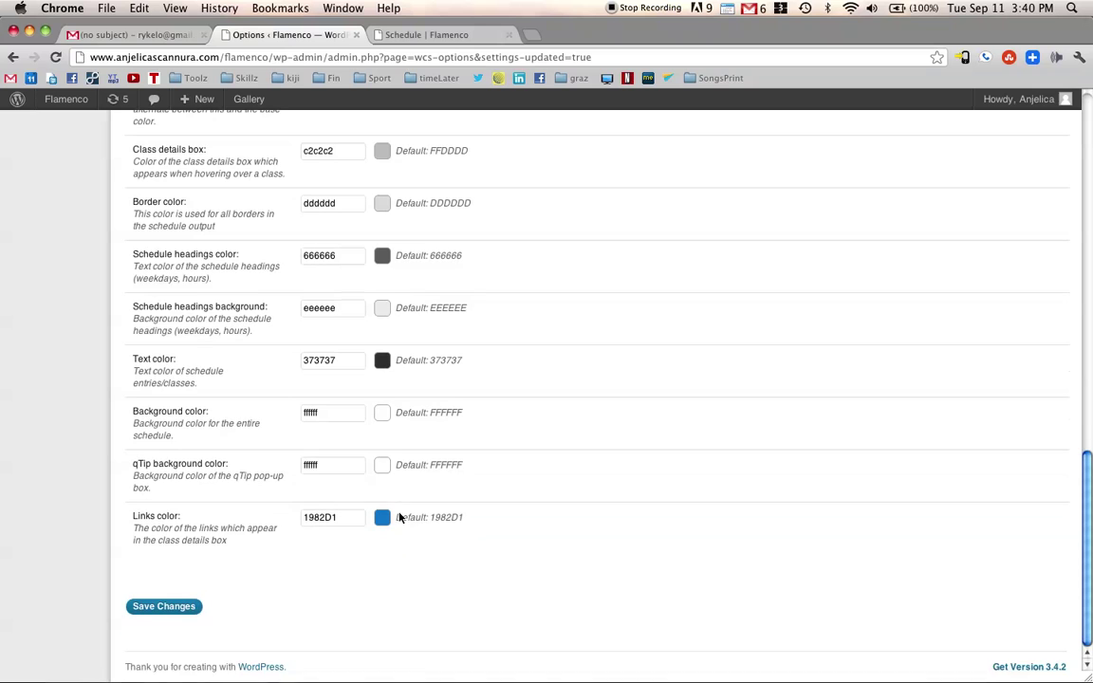
left_click(337, 517)
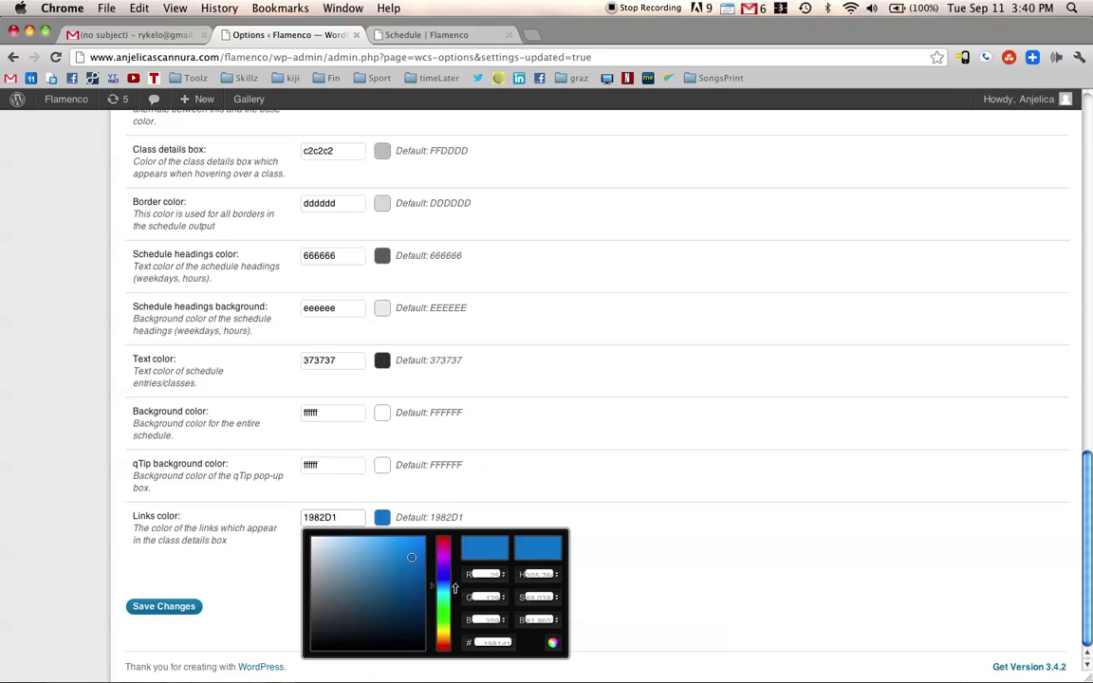
left_click_drag(455, 588, 446, 651)
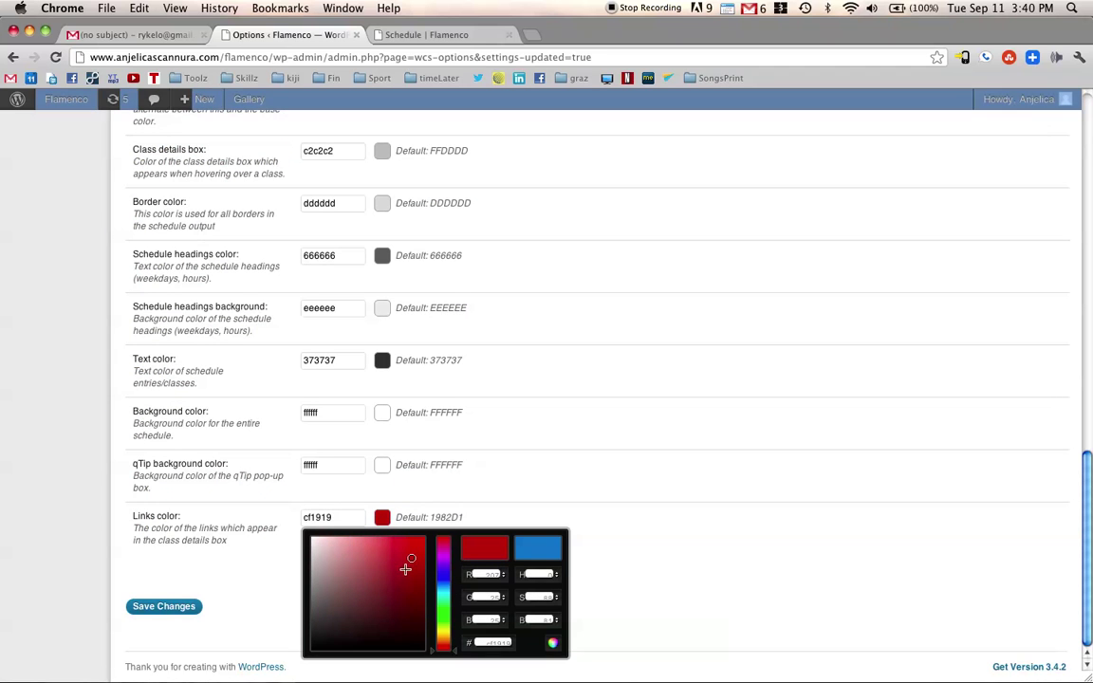
left_click_drag(408, 562, 411, 553)
left_click(668, 517)
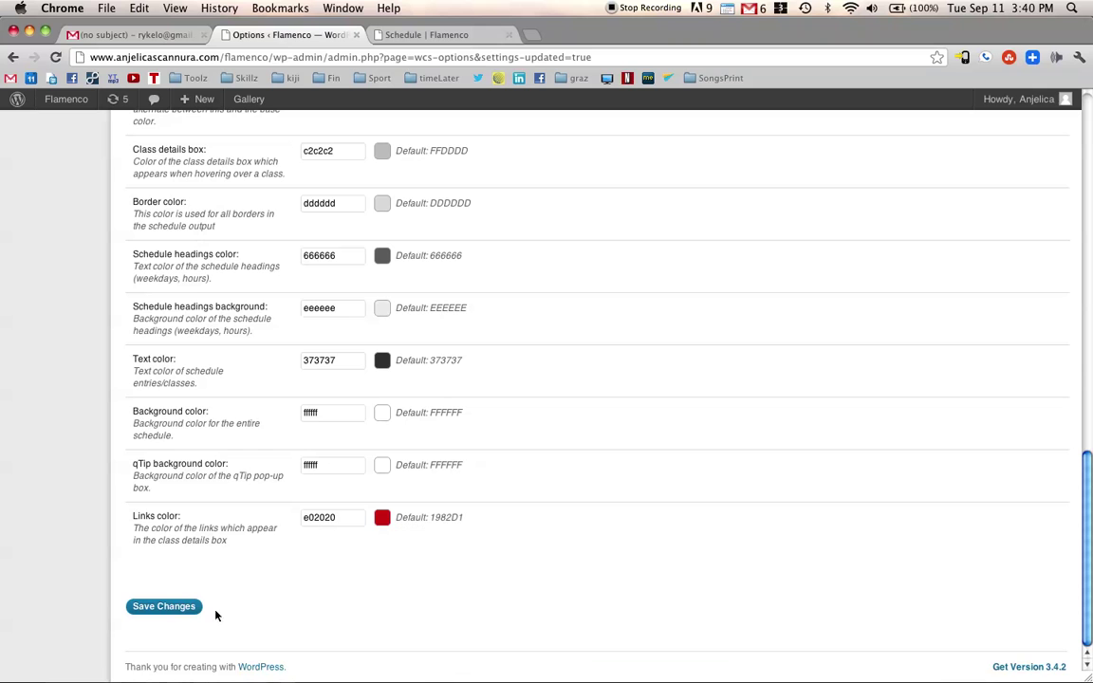
left_click(162, 606)
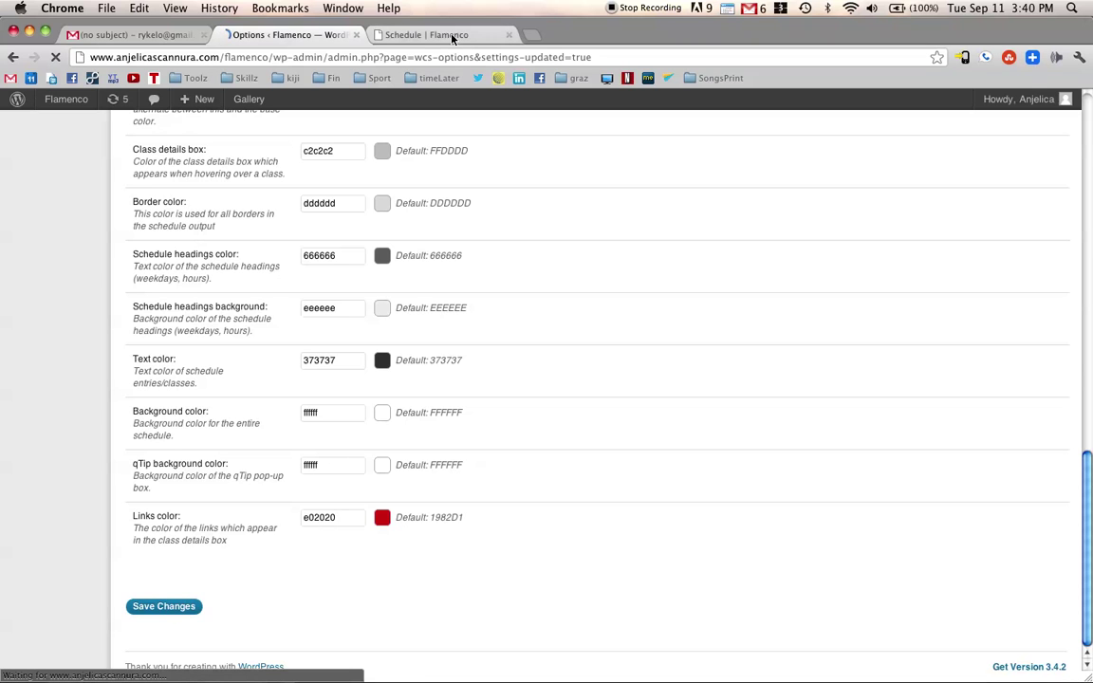
Reload the Flamenco schedule and show the Monday 6:15 details box with red links.
left_click(452, 36)
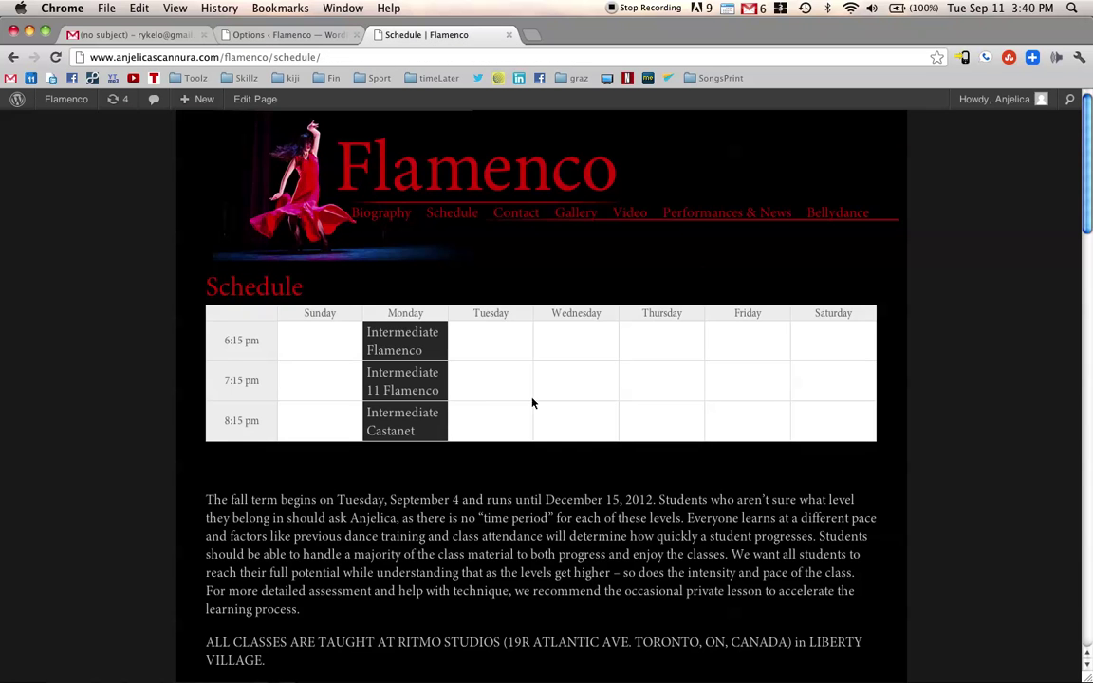
key("super+r")
mouse_move(403, 339)
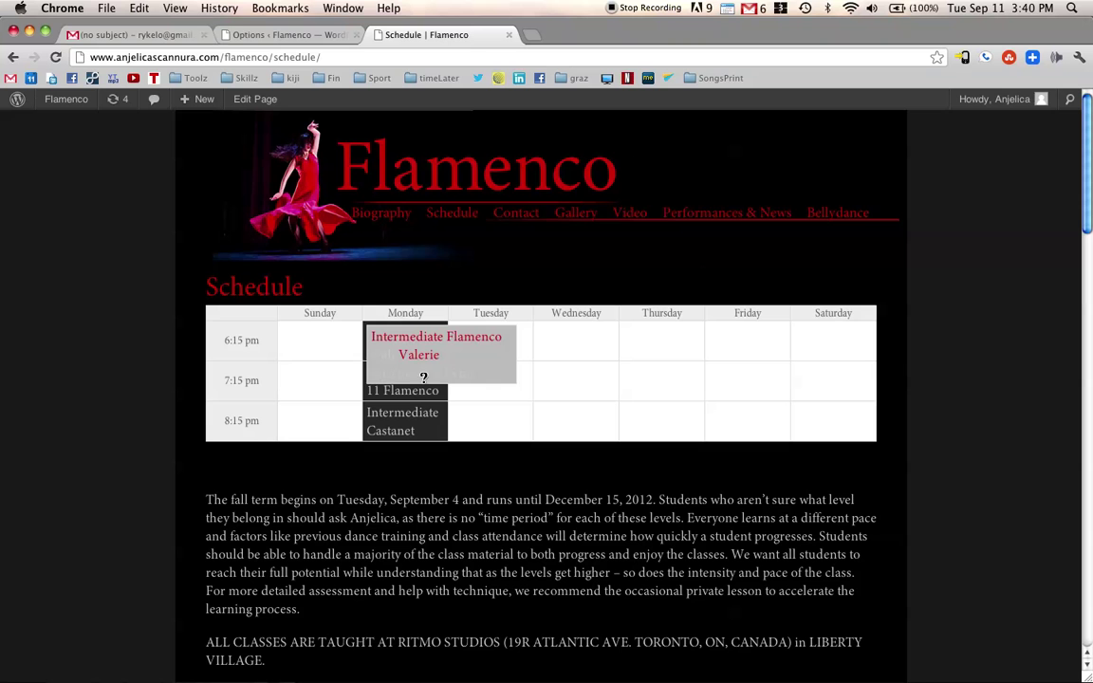
left_click(285, 34)
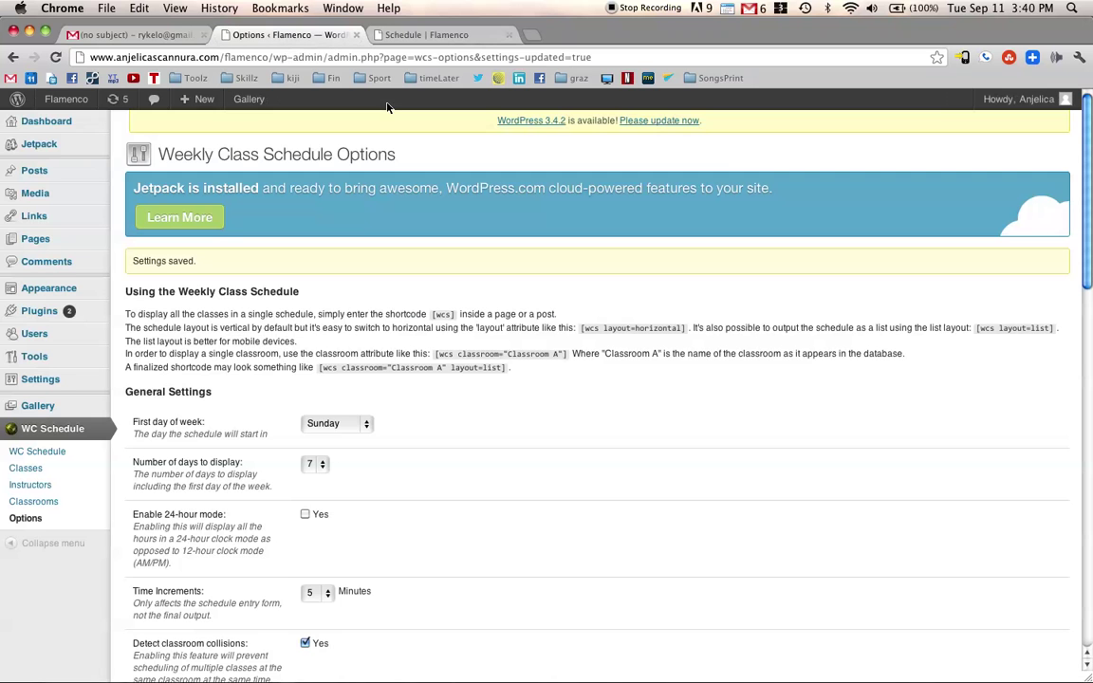
scroll(400, 496, "down", 10)
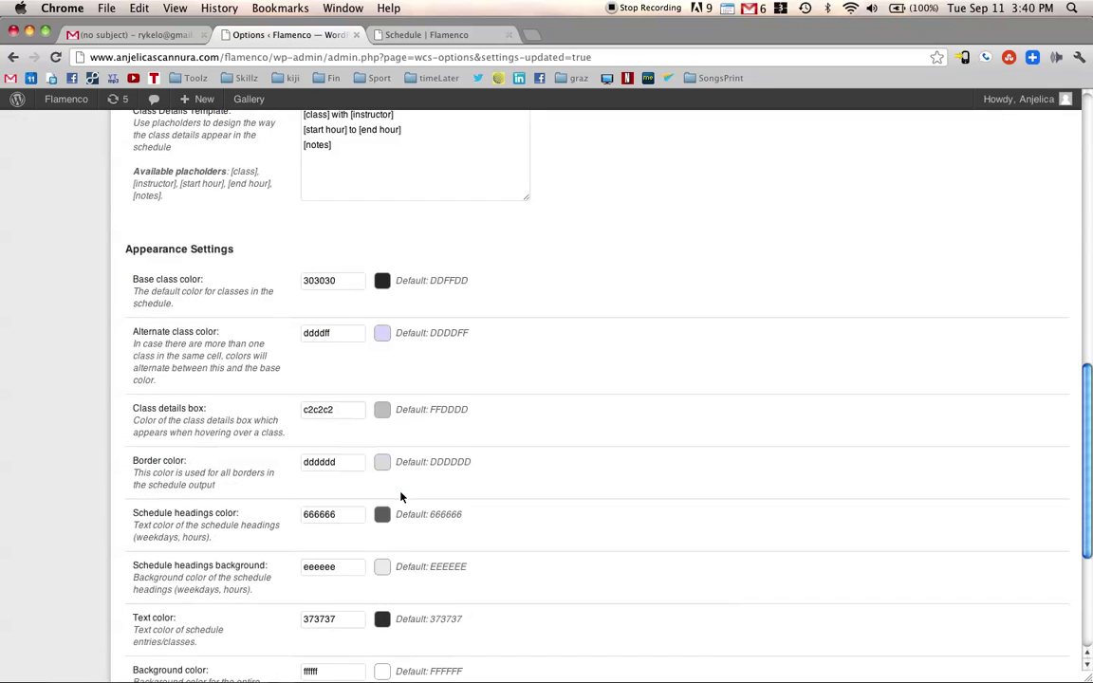
scroll(400, 496, "down", 2)
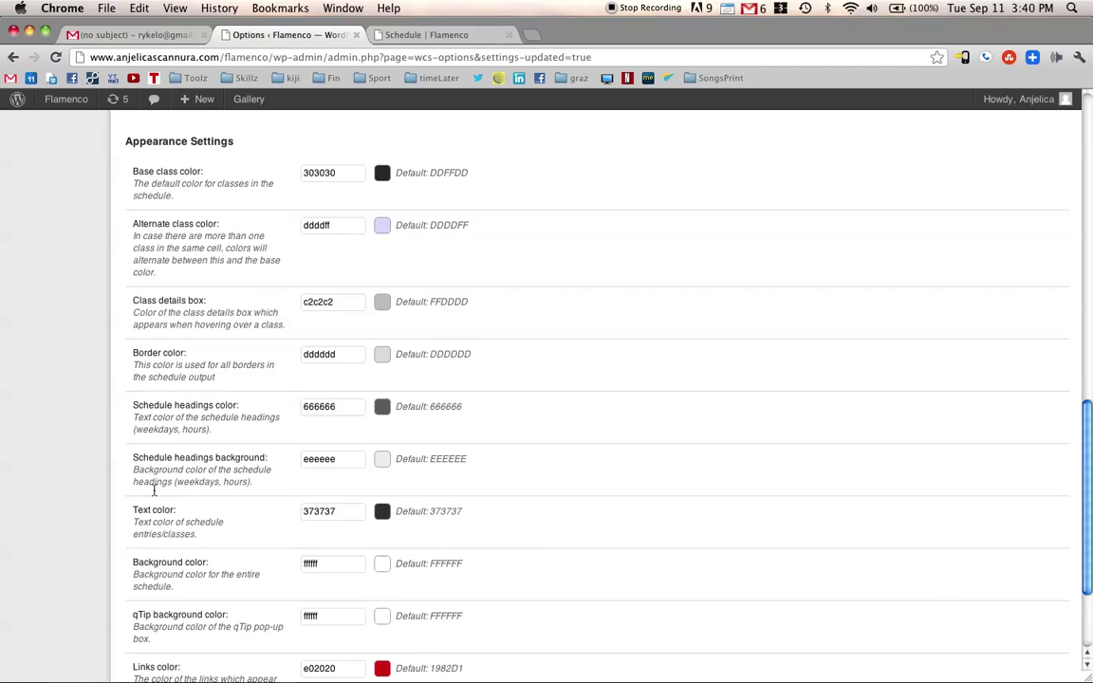
scroll(302, 487, "down", 1)
Set the schedule headings background to magenta eb12eb and save the settings.
scroll(270, 446, "down", 3)
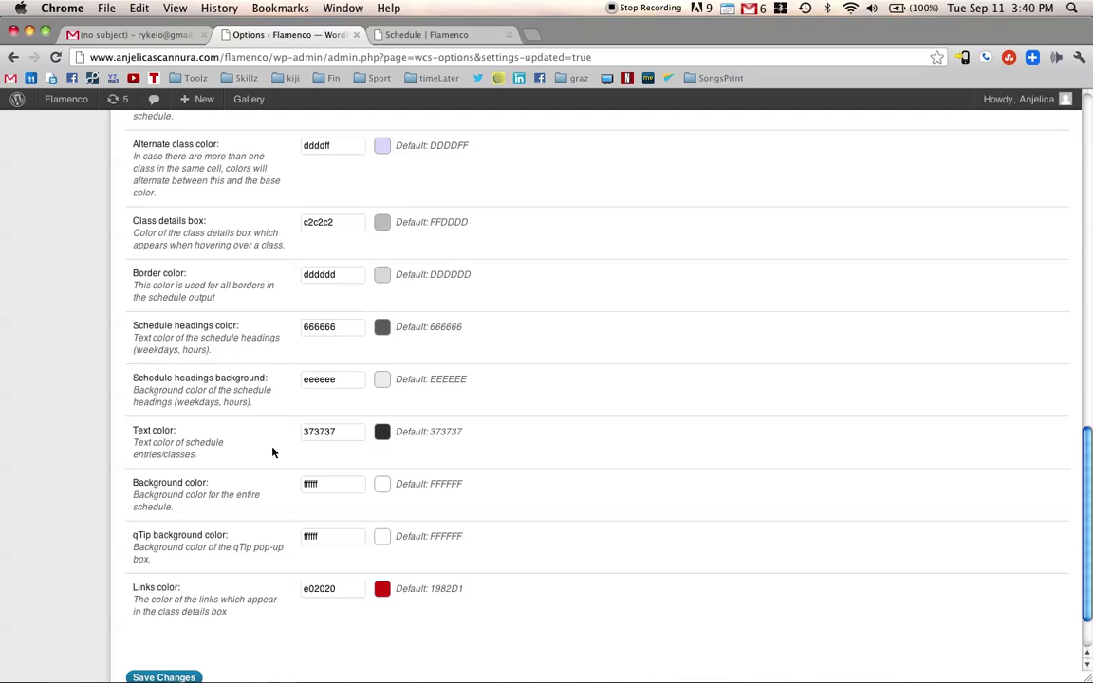
left_click(346, 379)
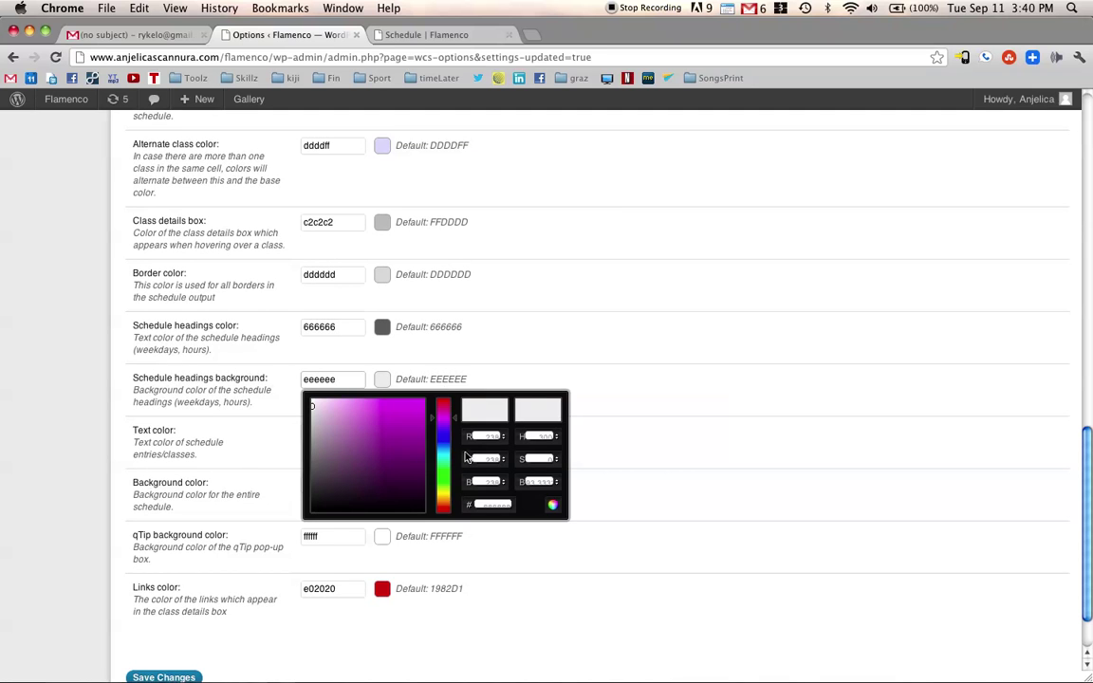
left_click(414, 427)
left_click_drag(414, 427, 415, 408)
left_click(311, 659)
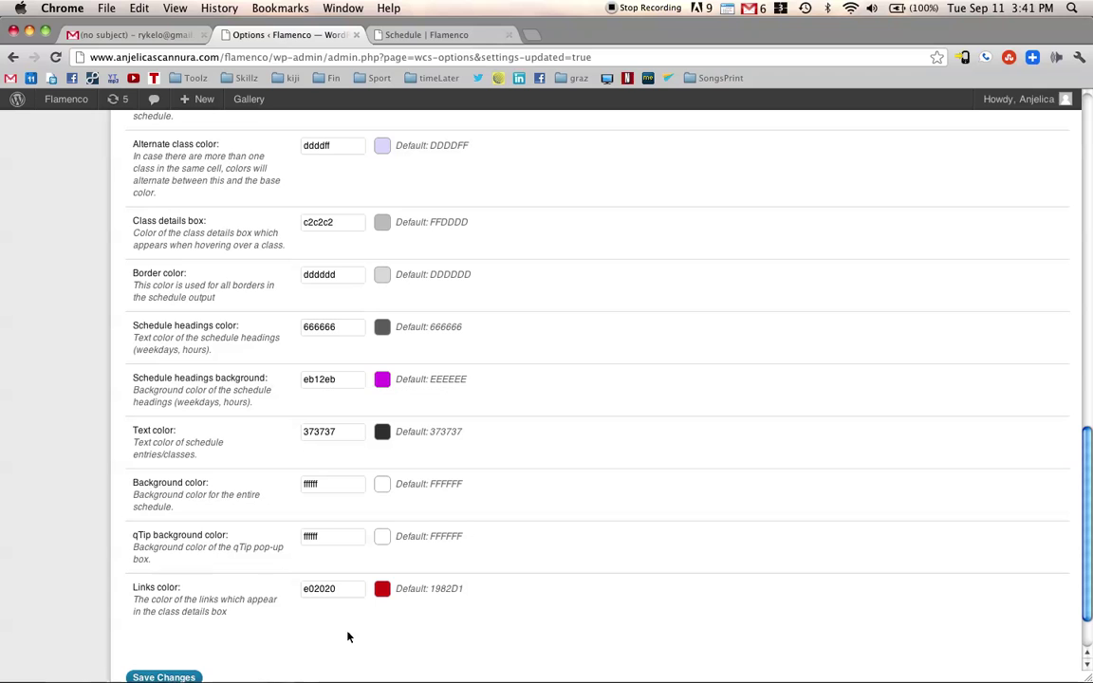
left_click(164, 676)
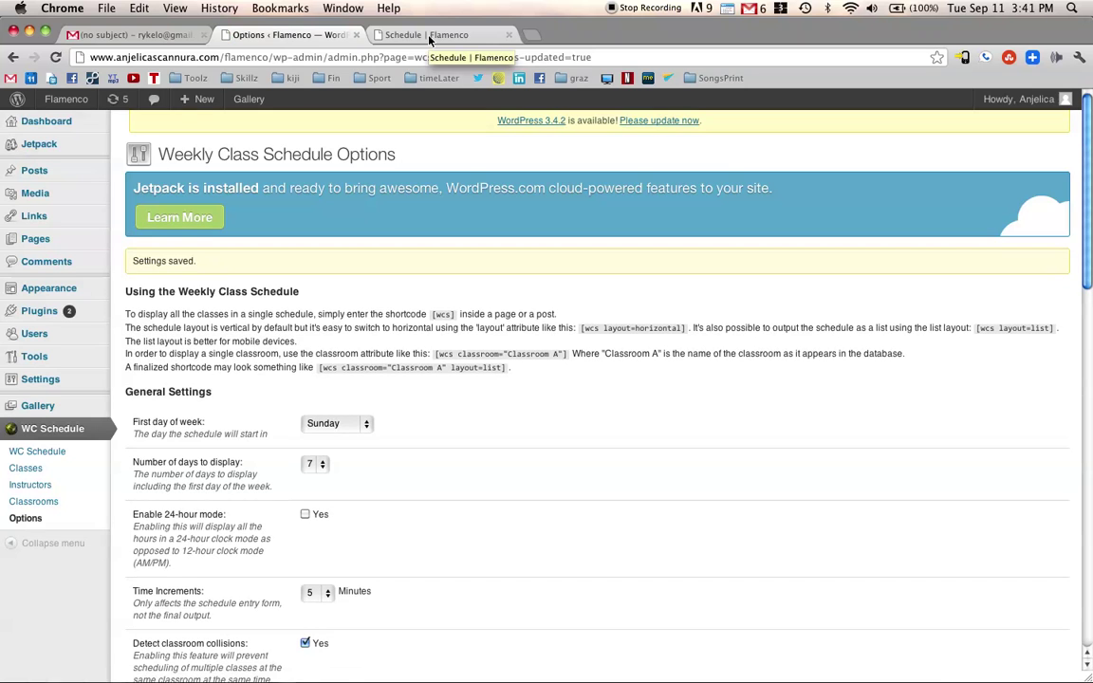
Reload the public schedule to preview the magenta day and hour headings.
left_click(429, 36)
key("super+r")
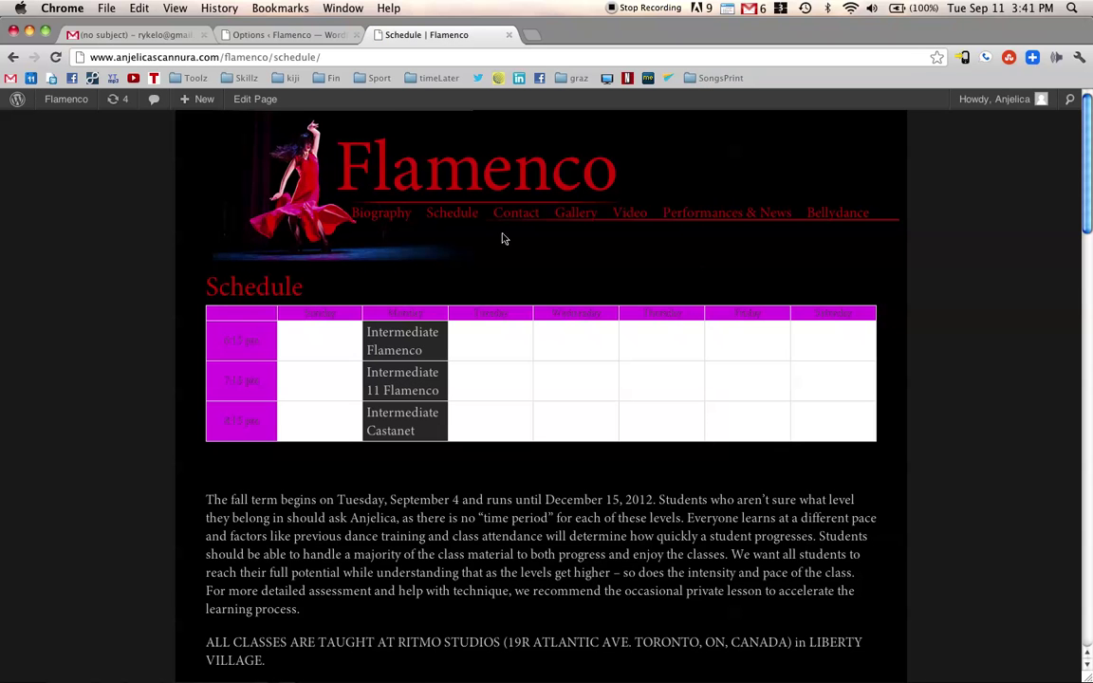
left_click(283, 35)
Replace the headings background eb12eb with eeeeee, save, and reload the public schedule.
scroll(358, 568, "down", 5)
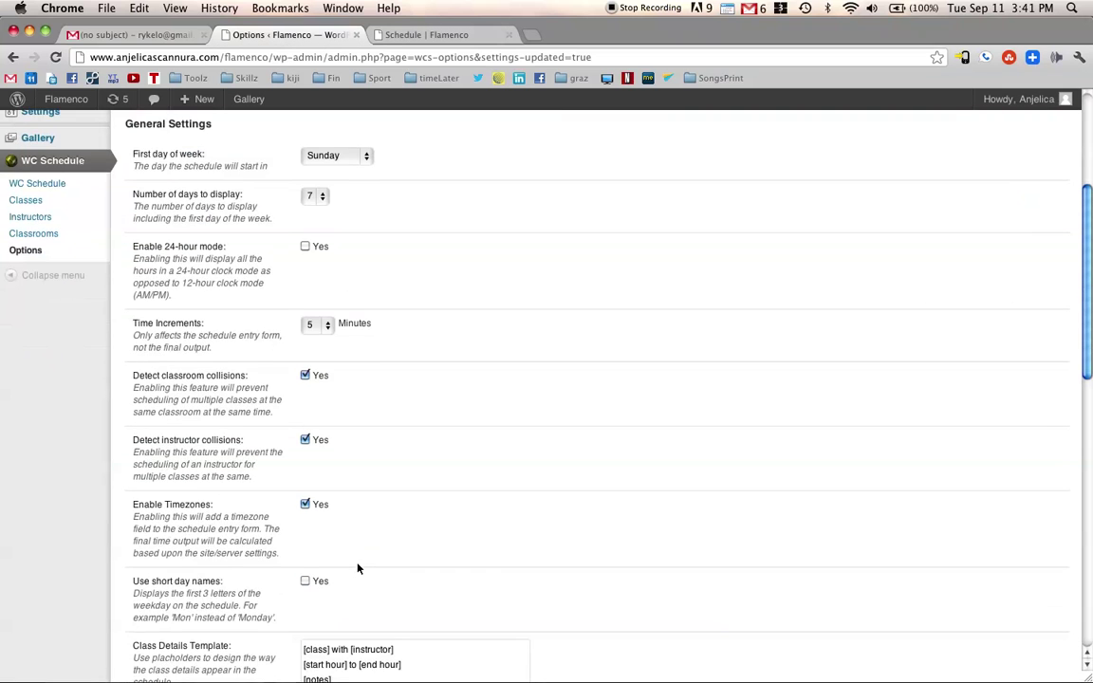
scroll(358, 568, "down", 10)
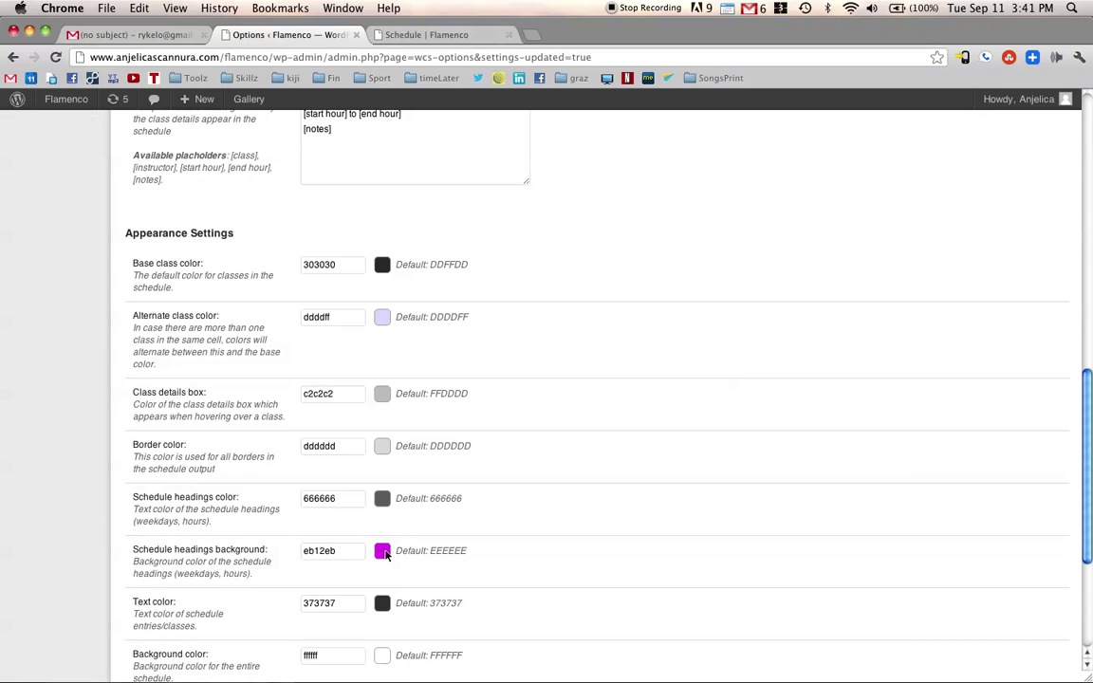
left_click_drag(342, 554, 161, 550)
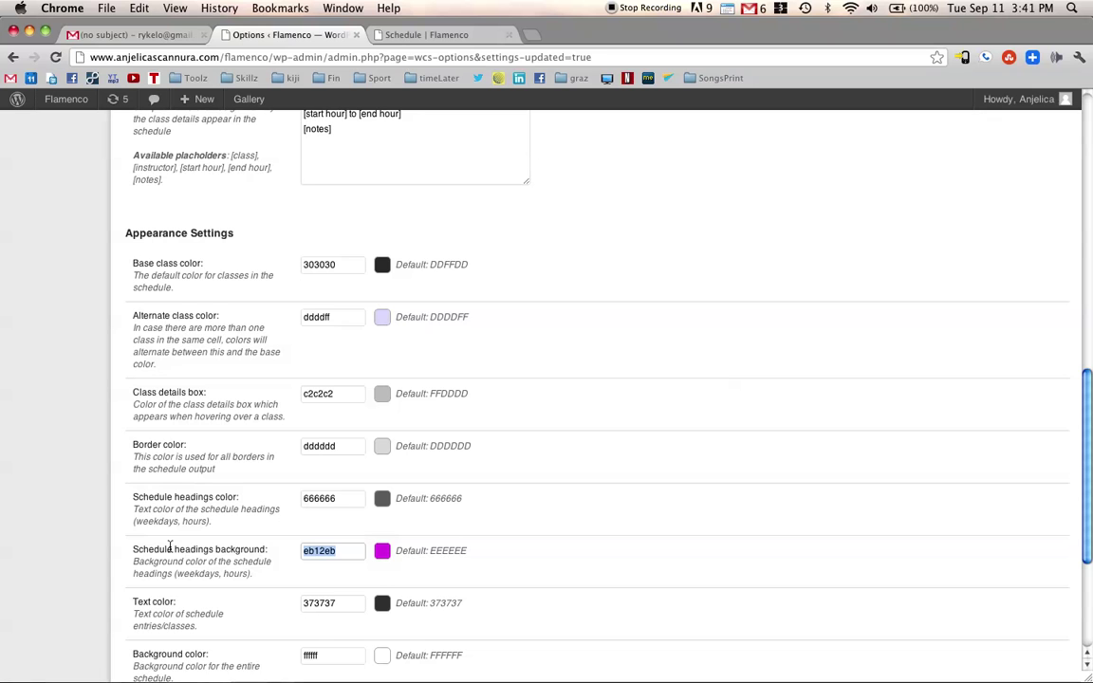
type("eeeeee")
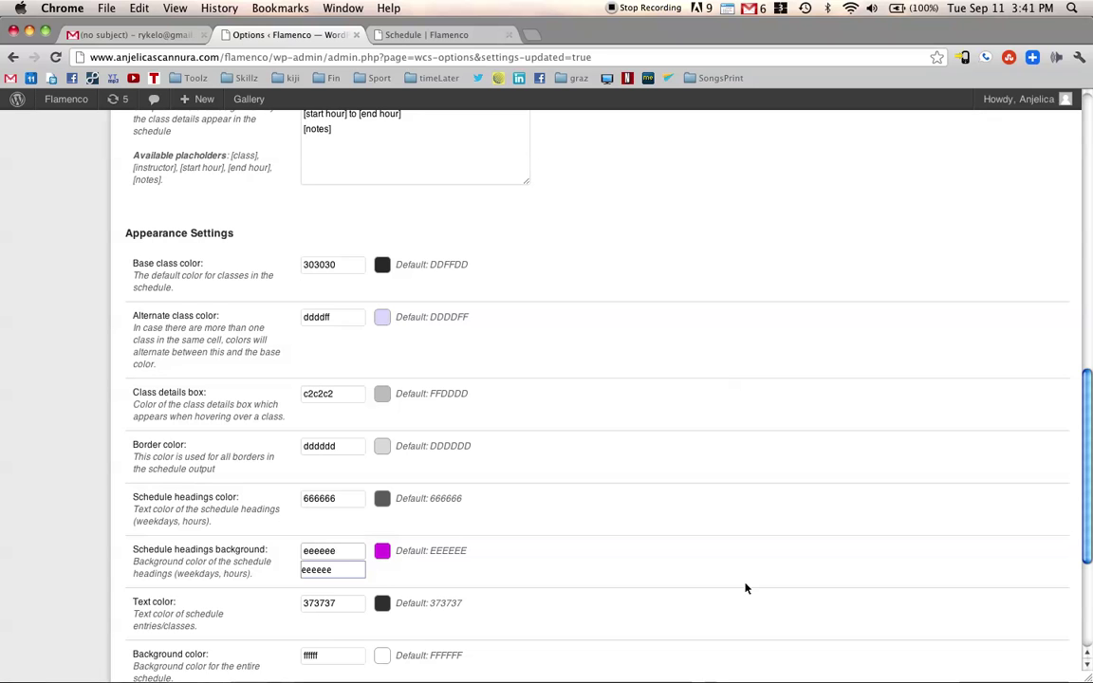
scroll(313, 588, "down", 5)
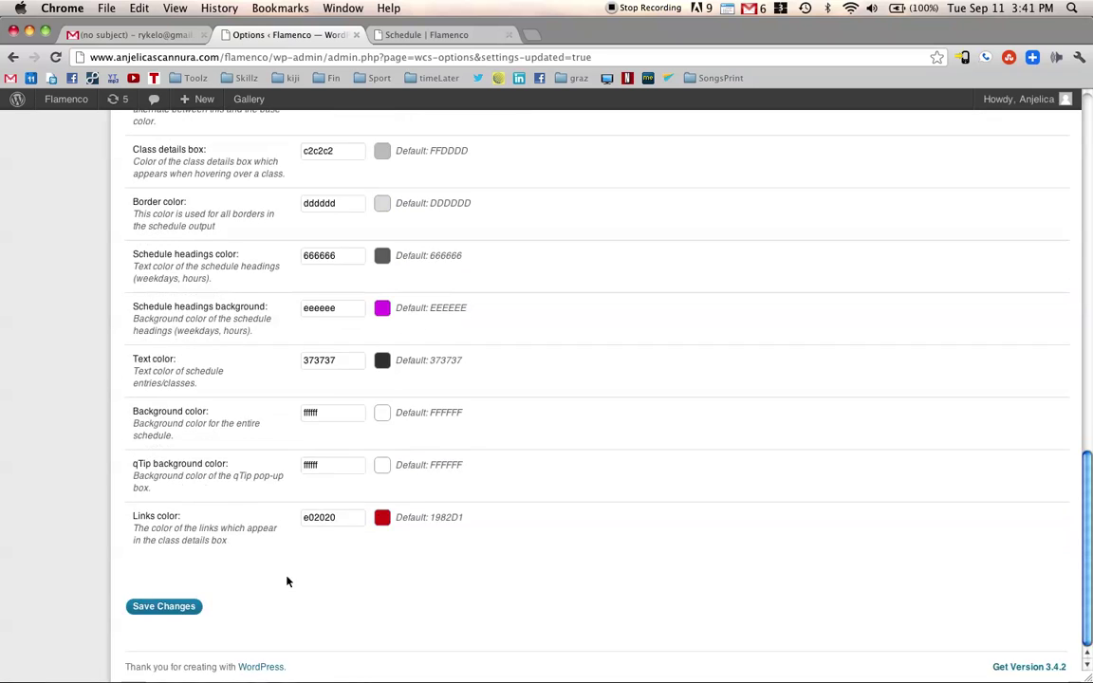
left_click(145, 615)
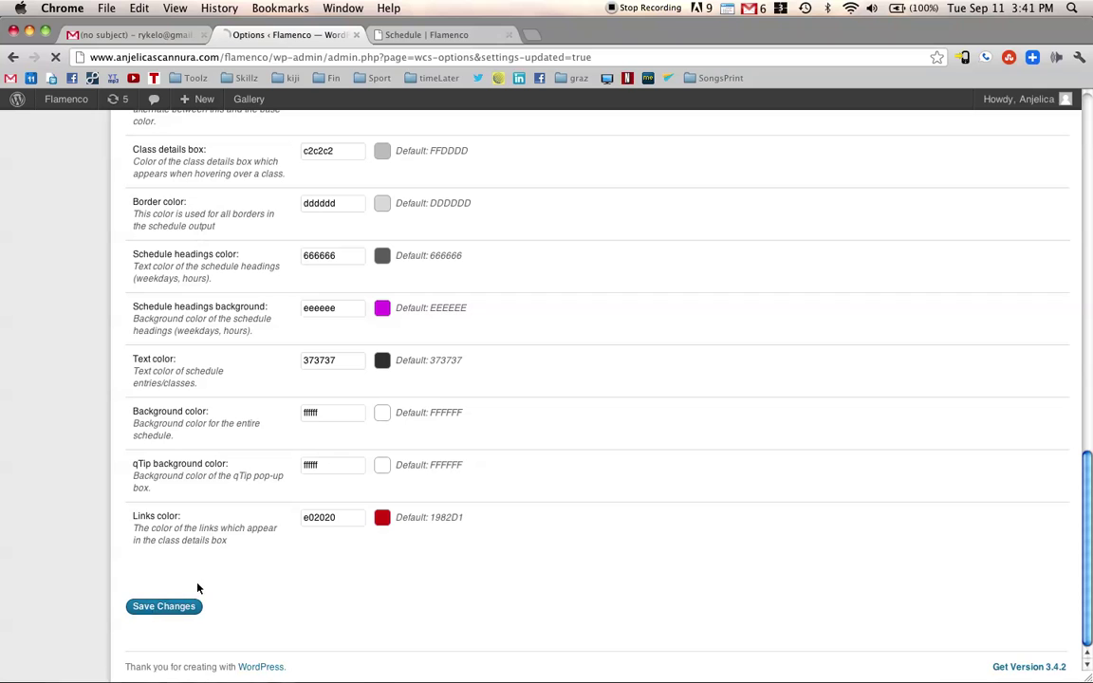
left_click(460, 35)
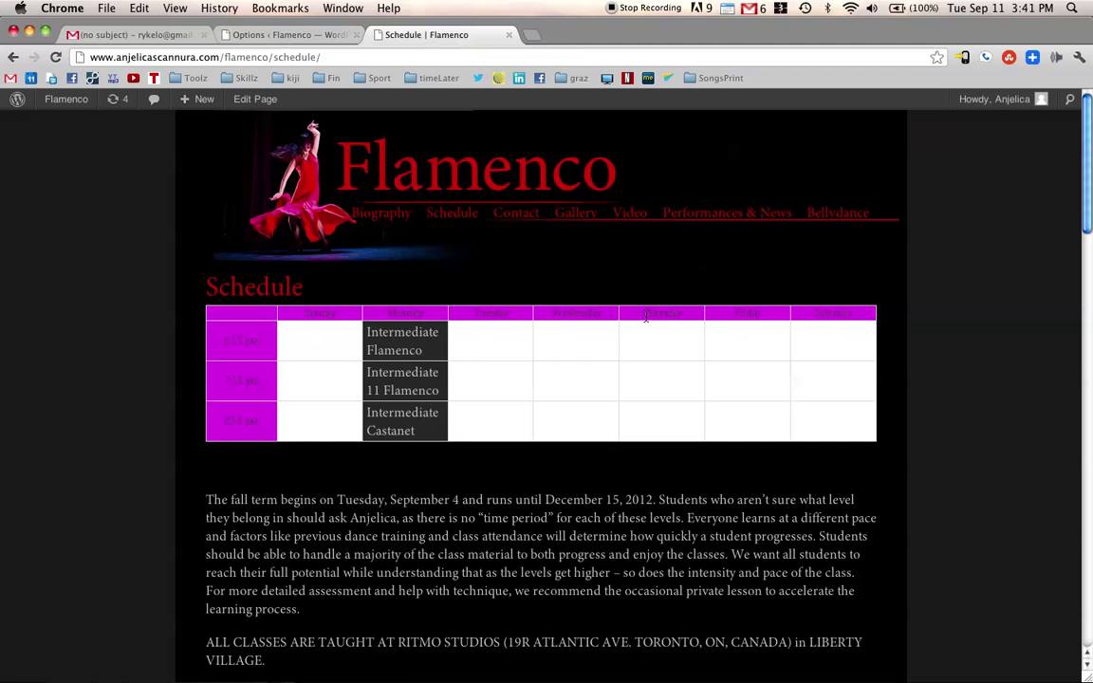
key("super+r")
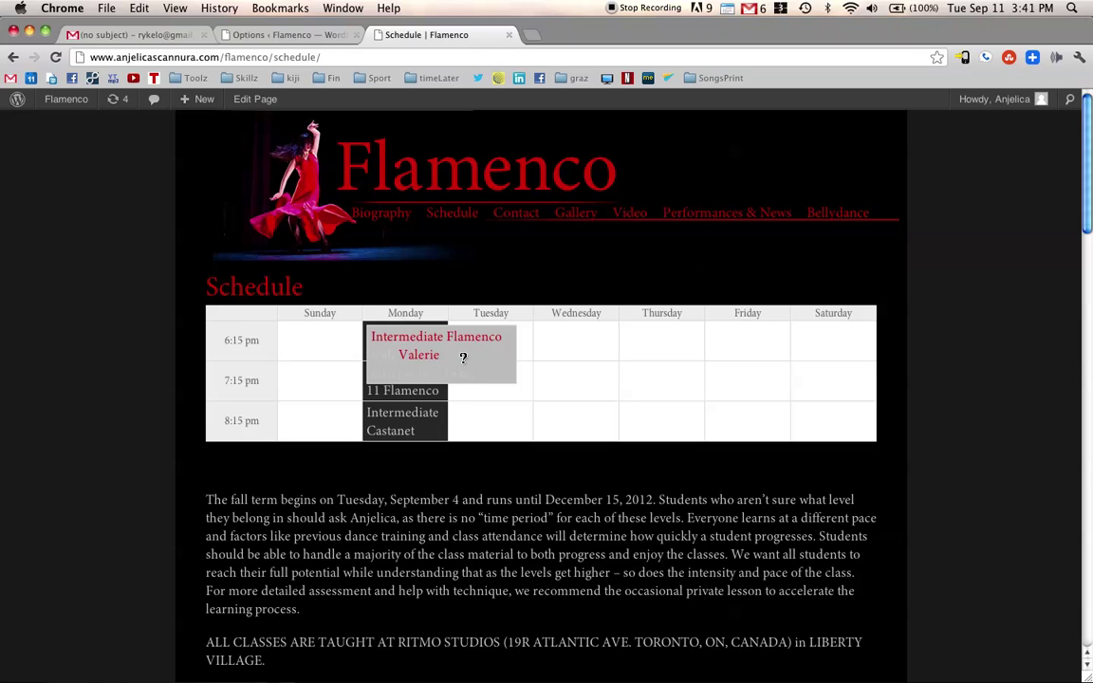
Review the Appearance Settings colours: base 303030, details box c2c2c2, links e02020.
left_click(310, 42)
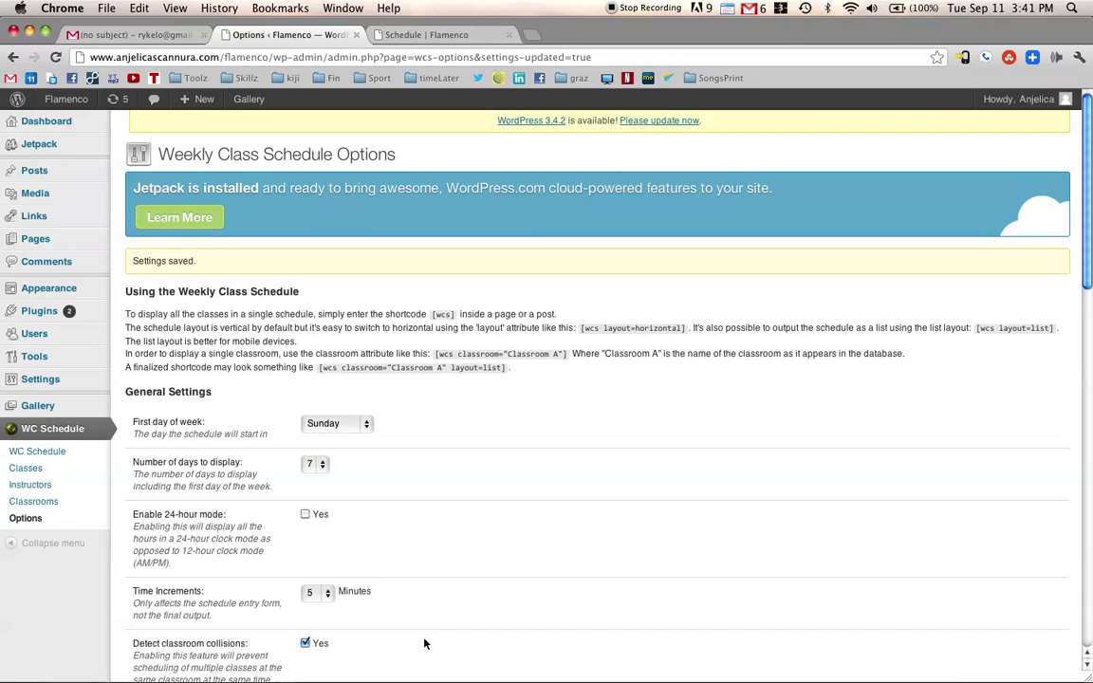
scroll(424, 644, "down", 15)
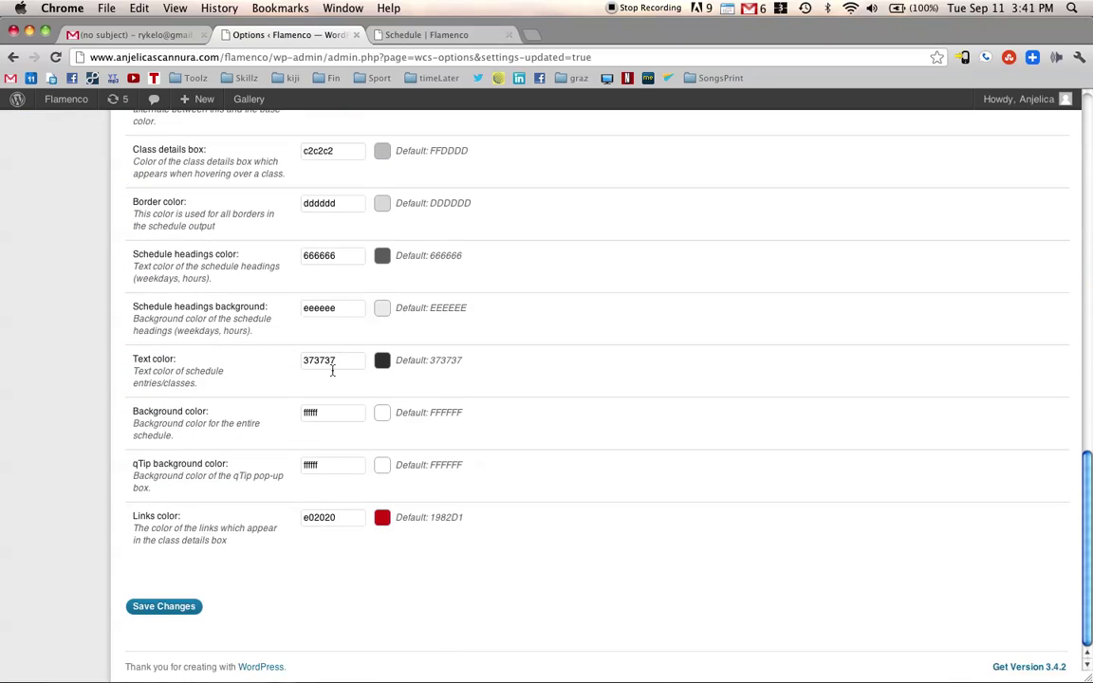
scroll(423, 319, "up", 1)
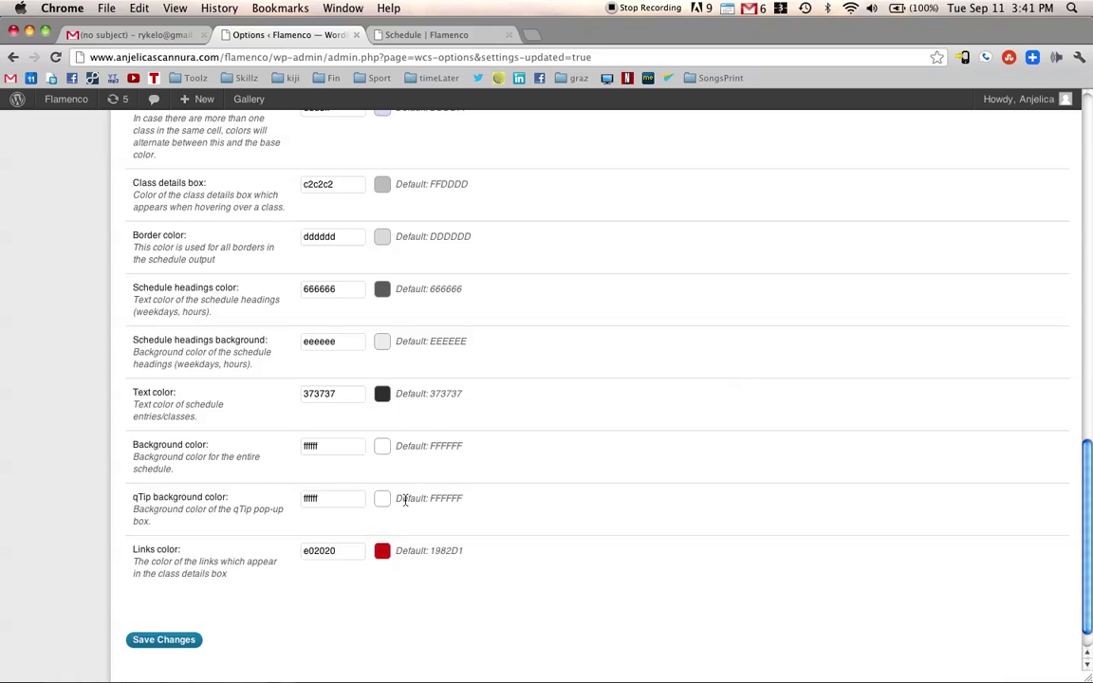
scroll(382, 501, "up", 2)
scroll(520, 477, "up", 5)
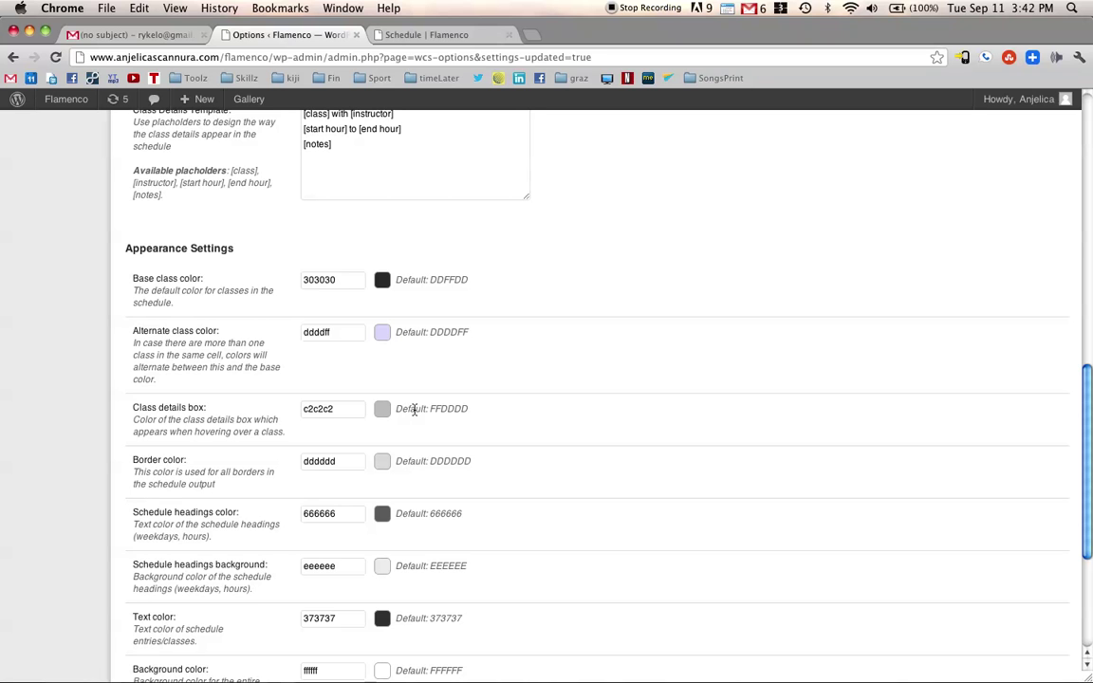
scroll(415, 410, "down", 4)
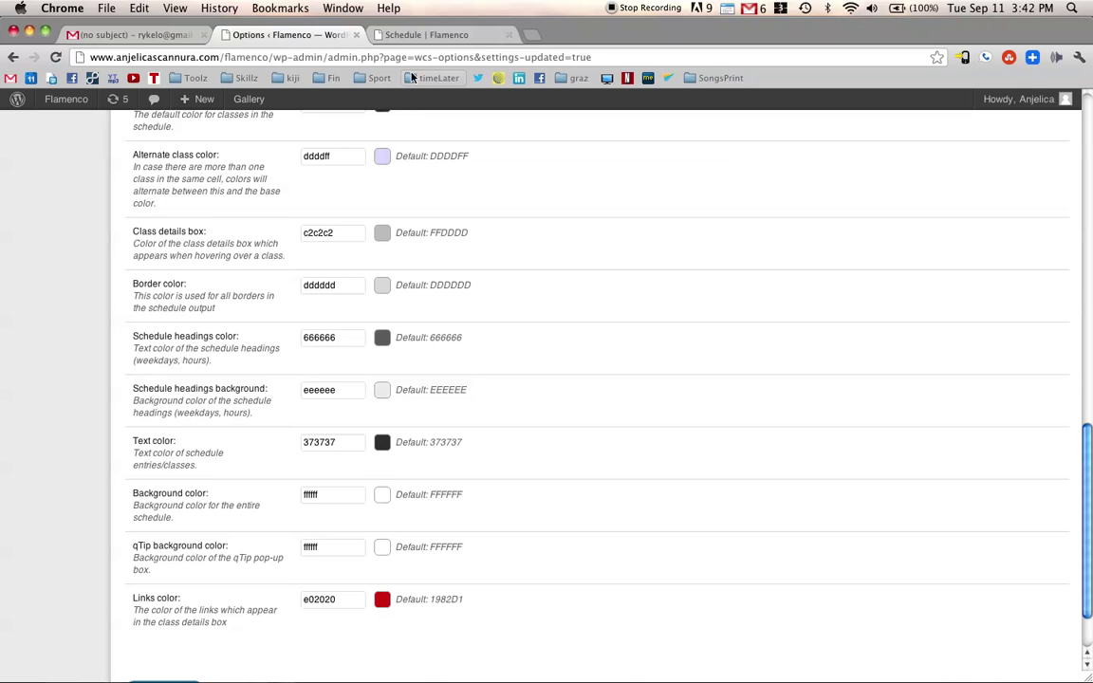
Inspect the Monday class details box element to see its color #CCC and 18px font-size.
left_click(423, 34)
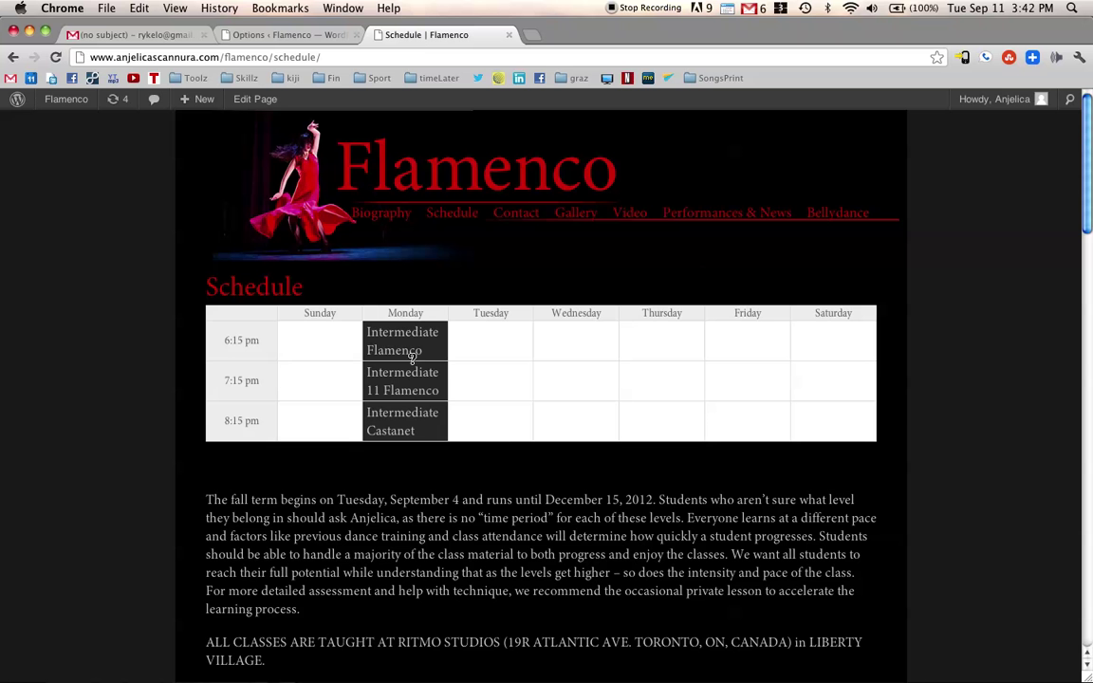
mouse_move(412, 357)
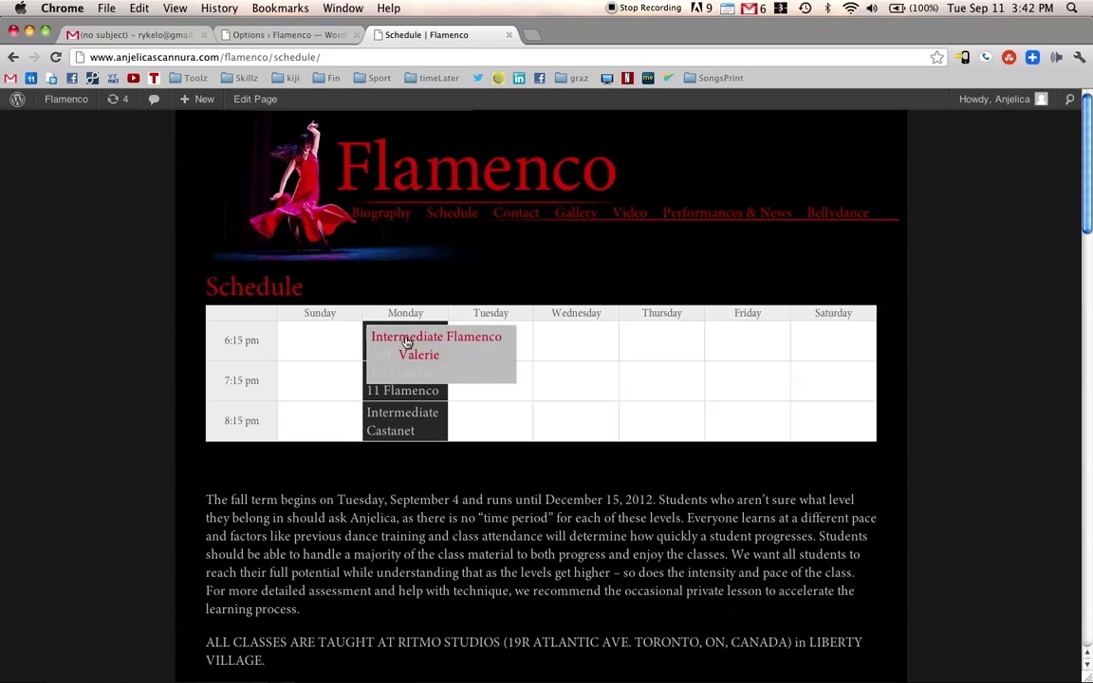
right_click(406, 361)
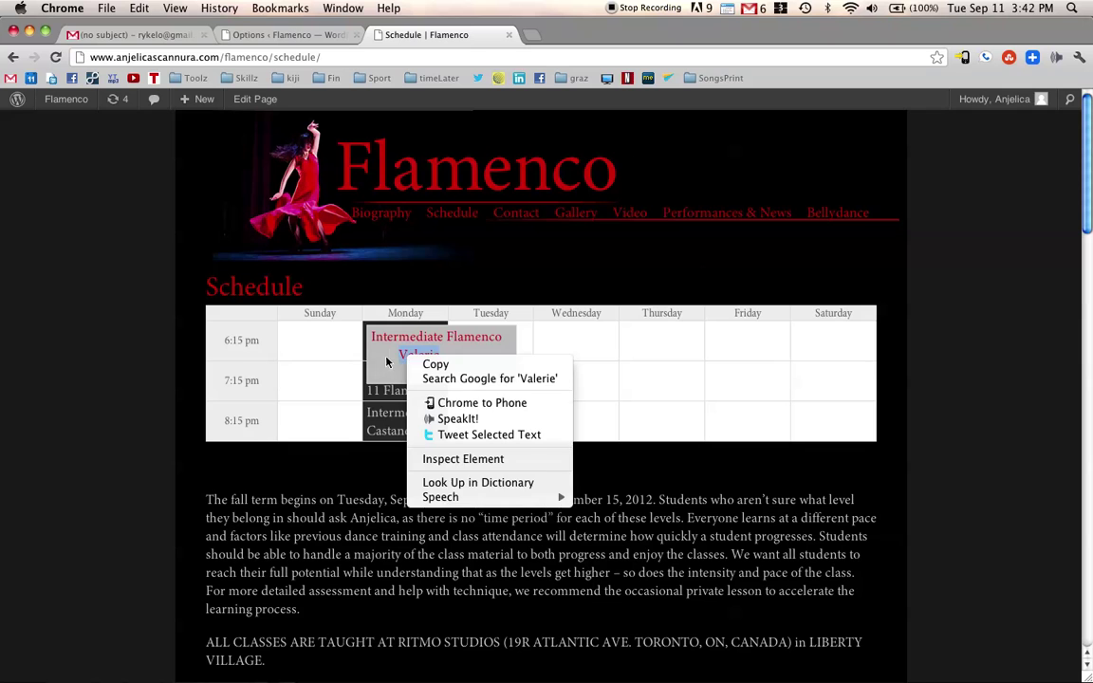
right_click(386, 359)
right_click(387, 359)
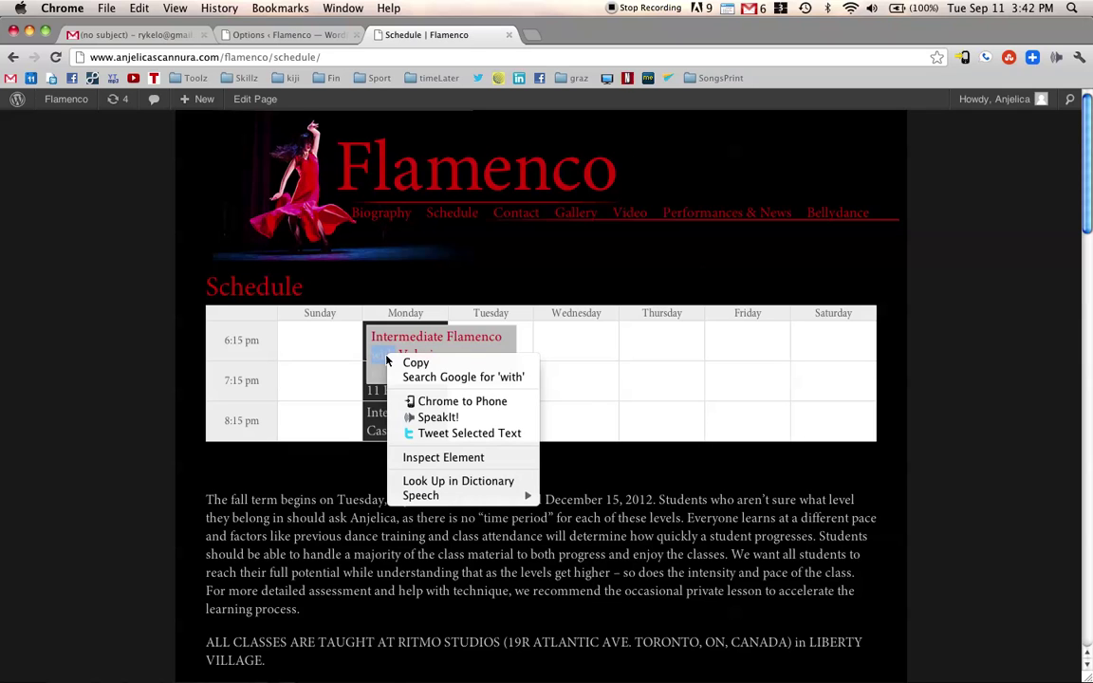
left_click(422, 458)
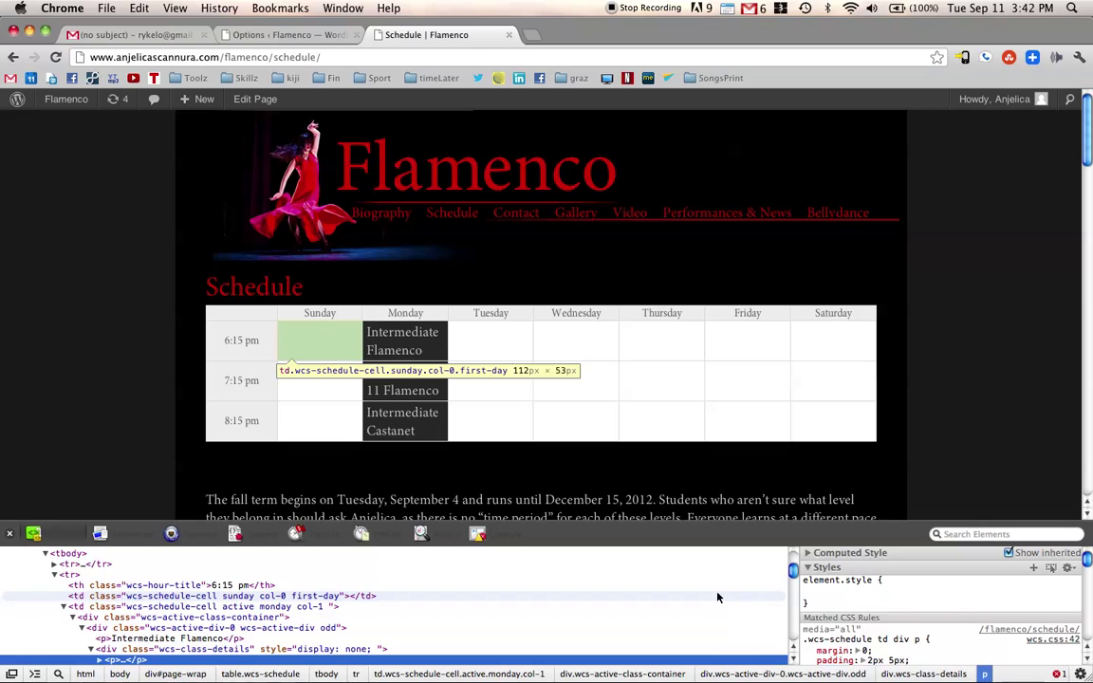
scroll(930, 606, "down", 3)
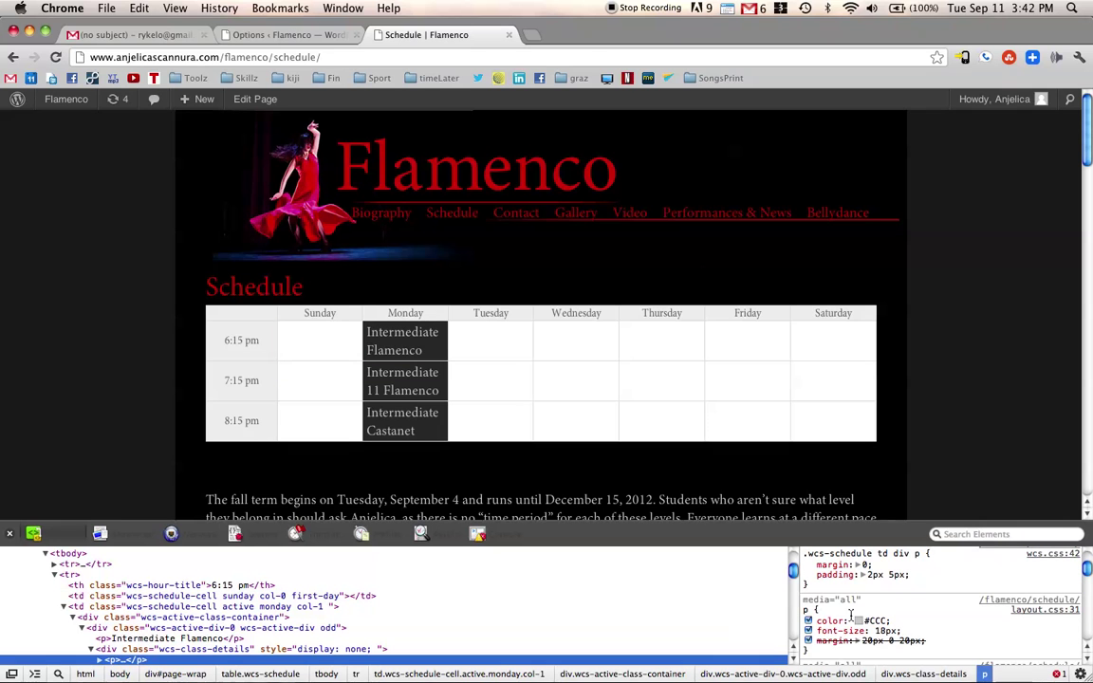
left_click(285, 34)
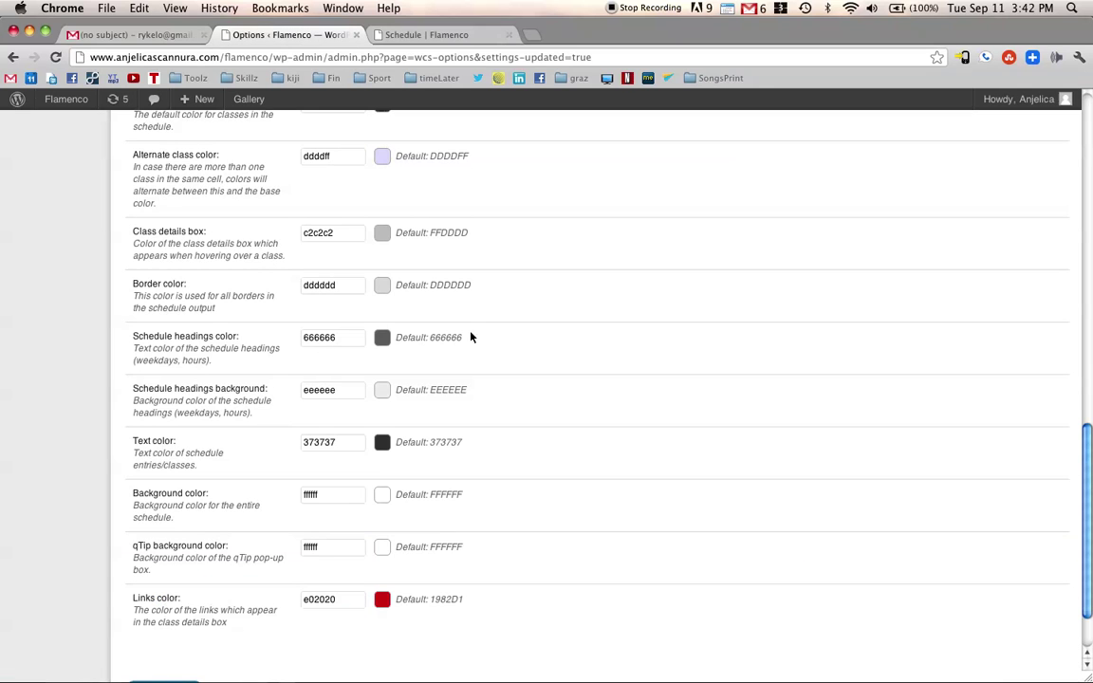
scroll(370, 573, "up", 5)
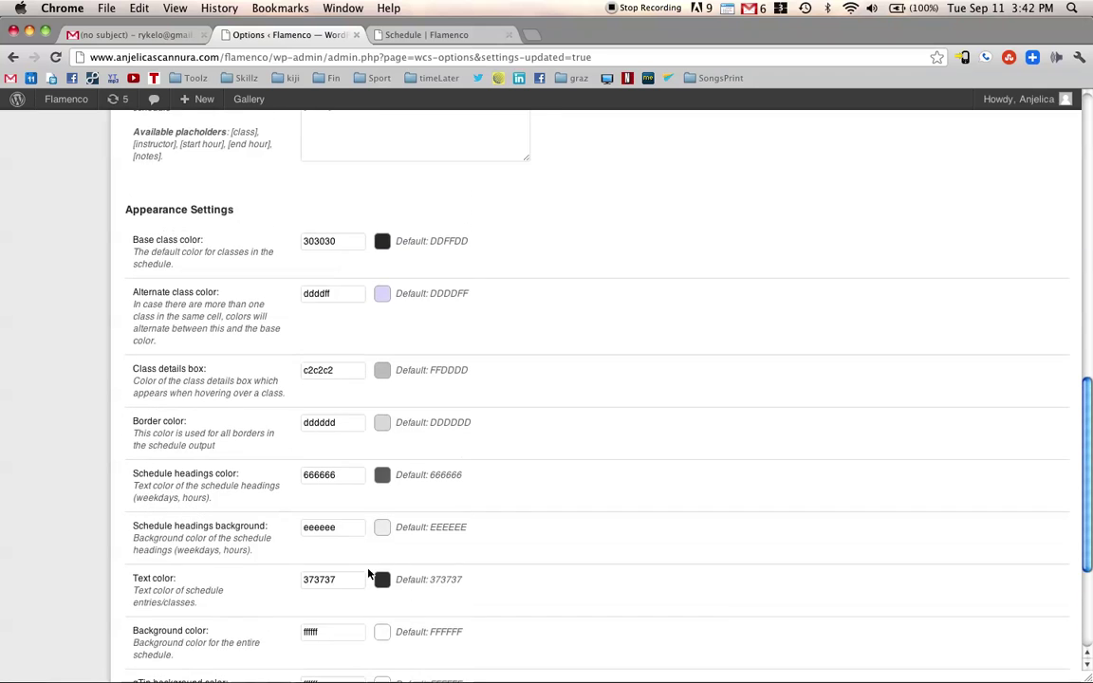
scroll(369, 573, "down", 3)
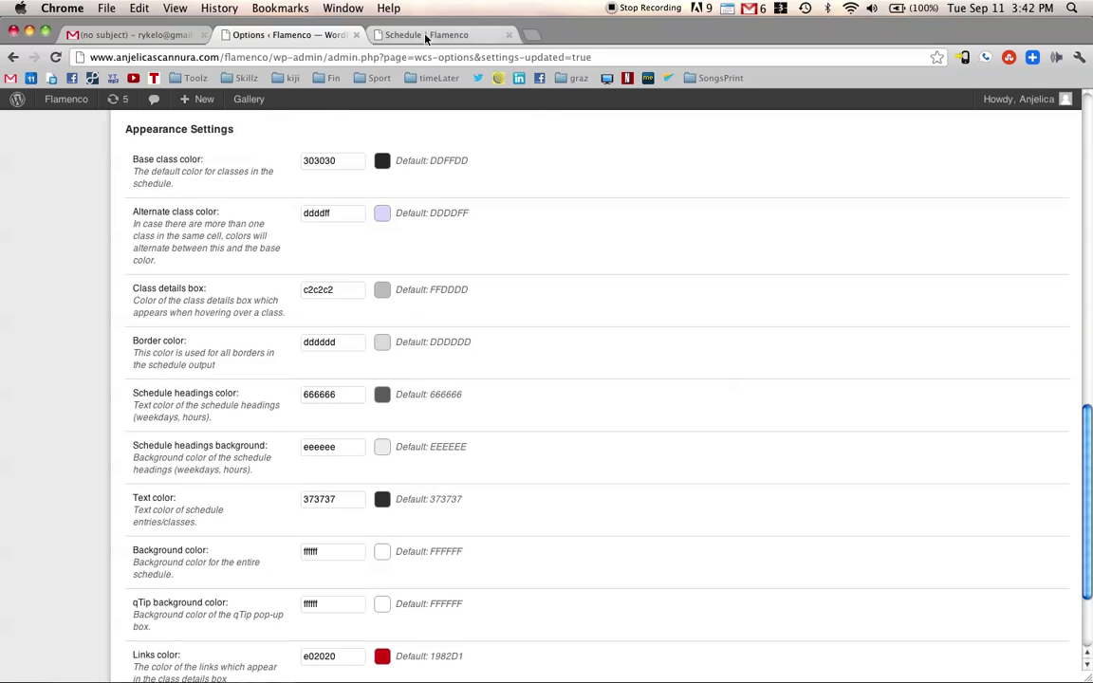
left_click(383, 31)
mouse_move(418, 352)
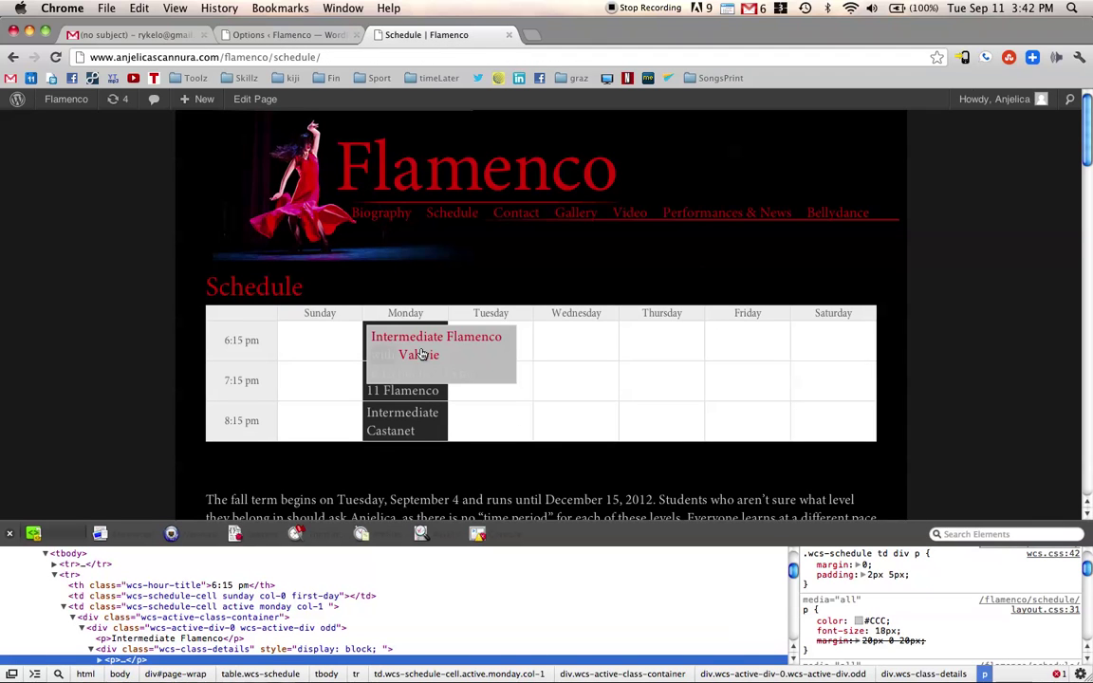
left_click(318, 34)
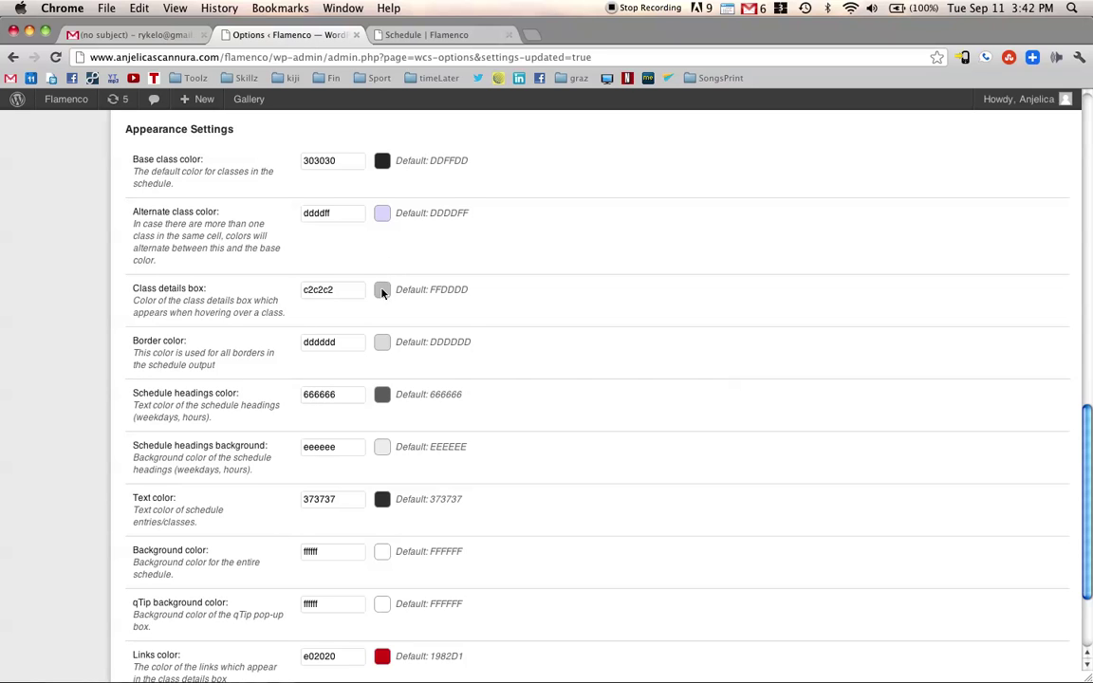
Darken the class details box colour to 2e2e2e in the schedule settings.
left_click(372, 292)
left_click_drag(355, 390, 302, 399)
left_click(423, 363)
scroll(410, 358, "down", 3)
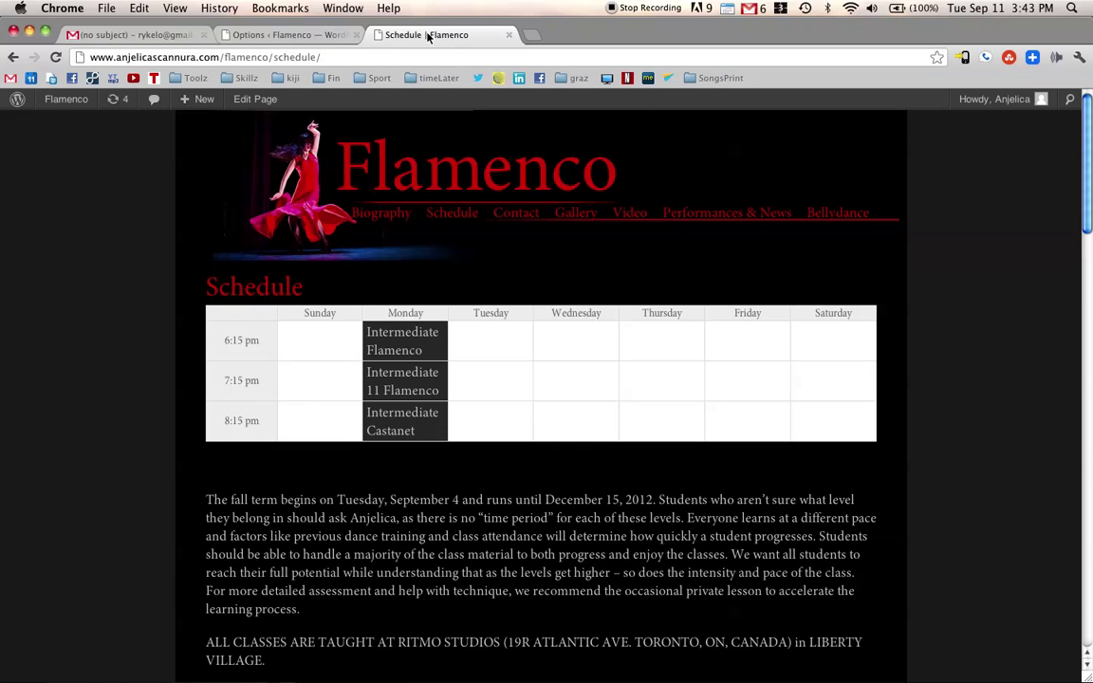
Reload the schedule and check that the Monday class popups show a dark details box with red links.
key("super+r")
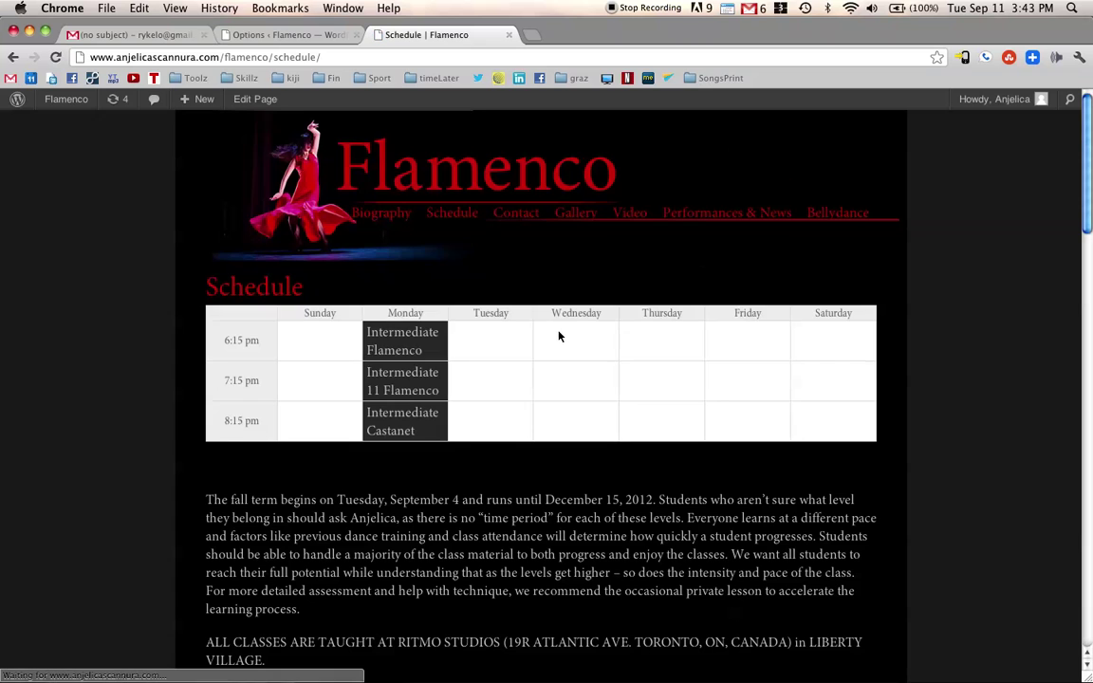
mouse_move(427, 339)
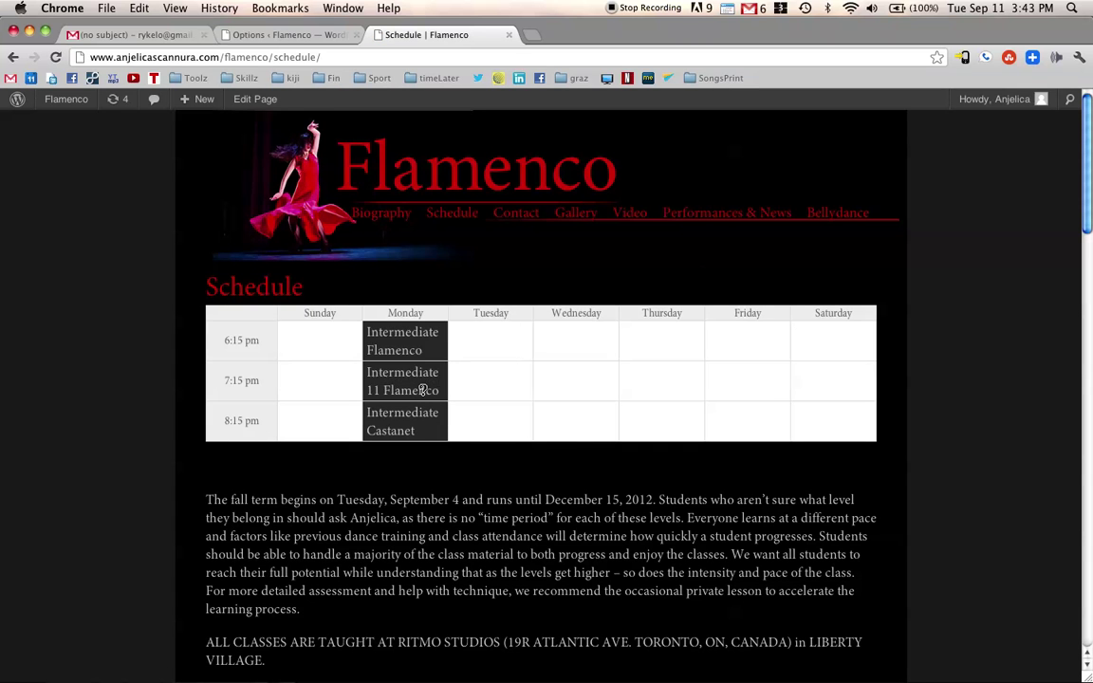
mouse_move(424, 432)
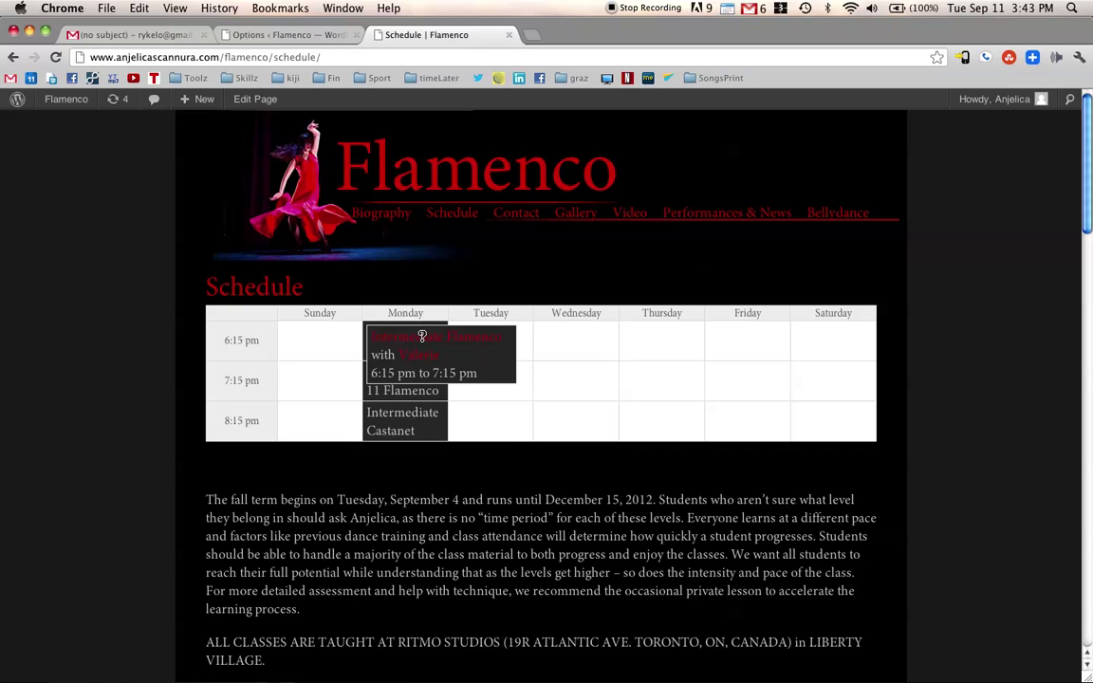
Switch between the options and schedule tabs, ending on the Flamenco schedule with dark class cells.
left_click(284, 34)
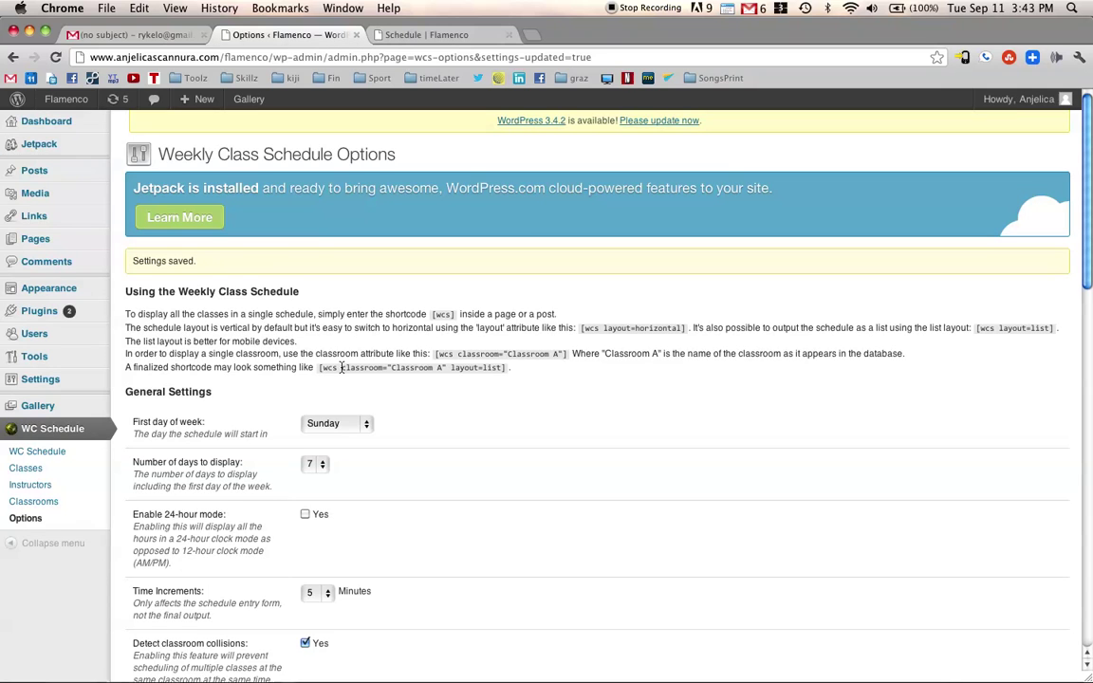
scroll(342, 367, "down", 15)
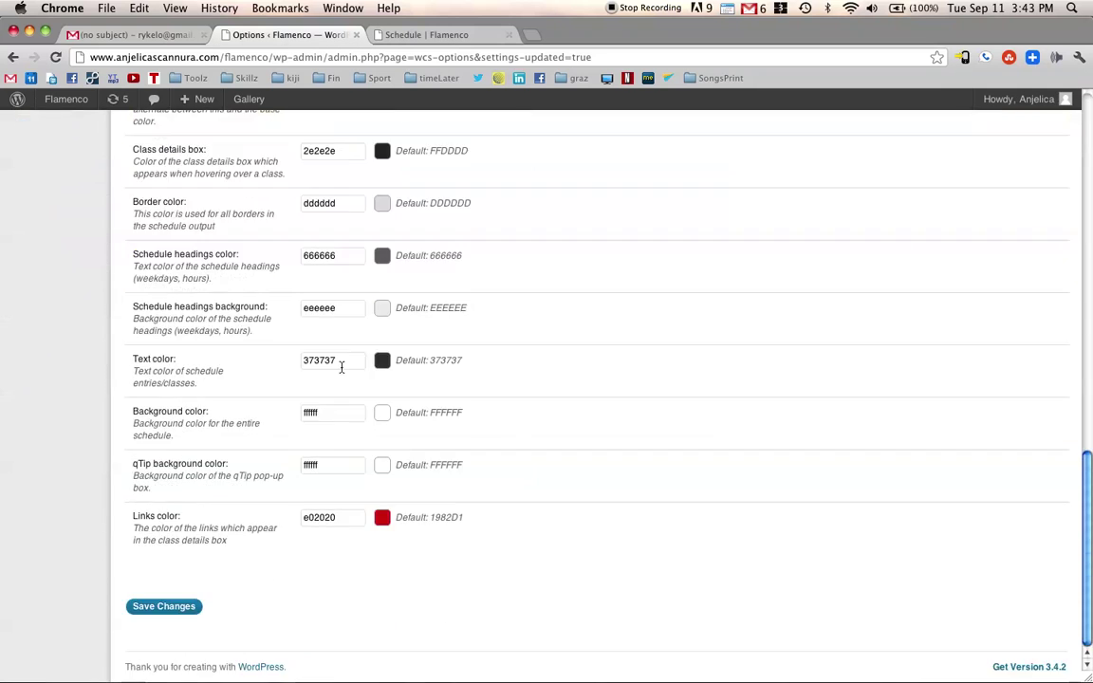
left_click(441, 36)
scroll(538, 362, "down", 2)
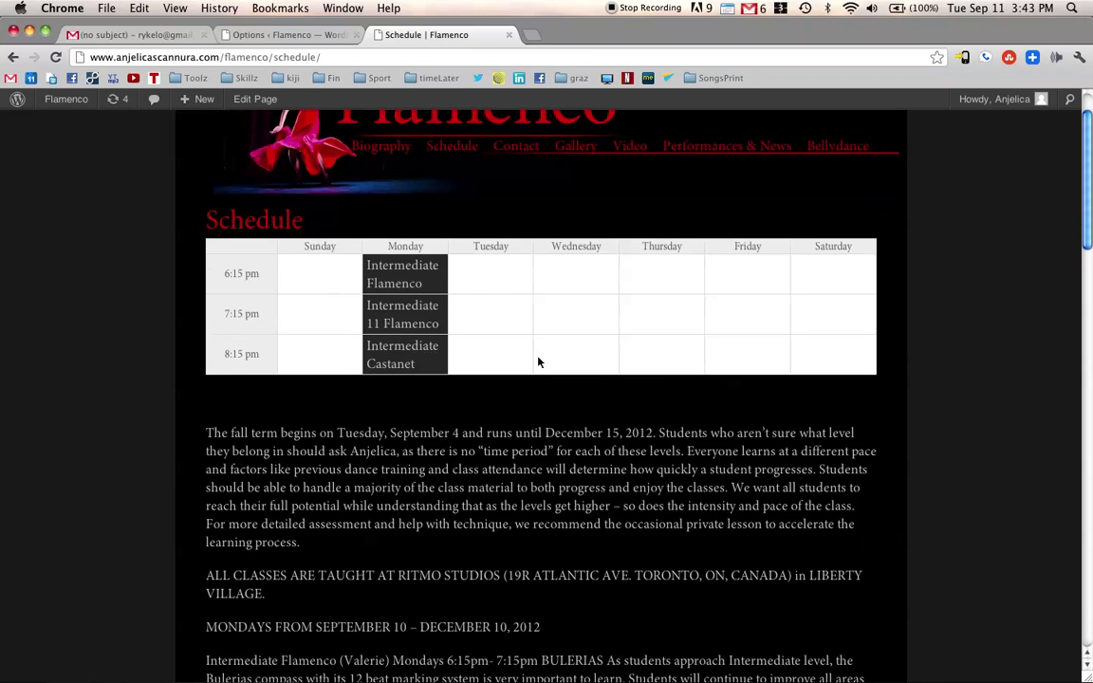
scroll(538, 361, "up", 1)
scroll(538, 361, "up", 1)
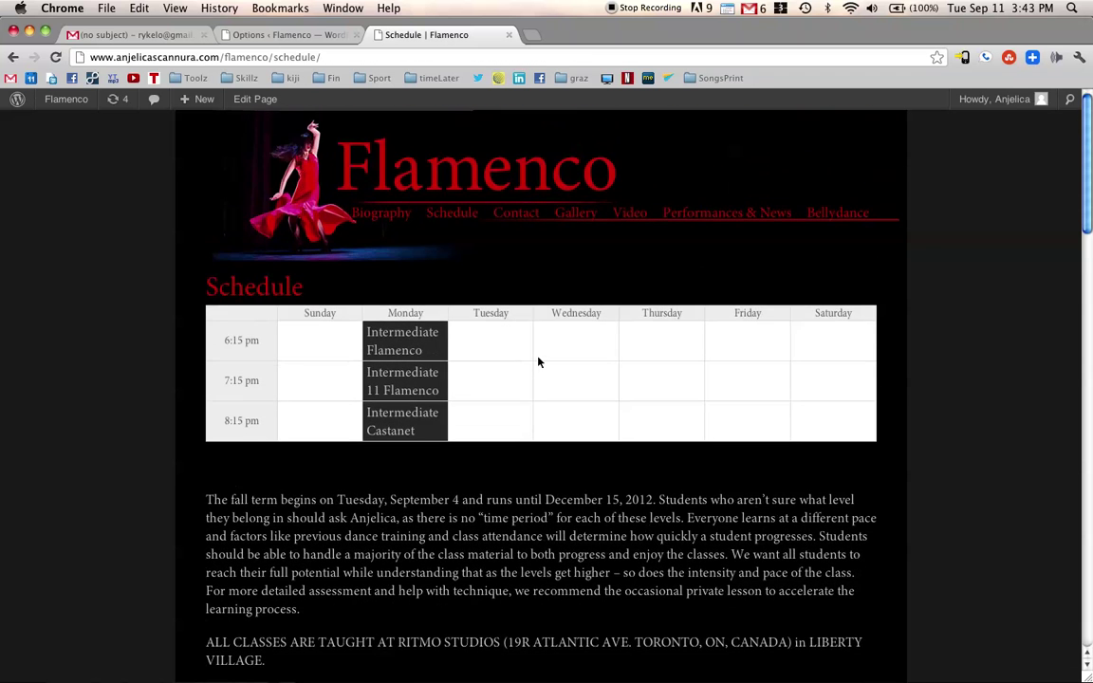
left_click(287, 32)
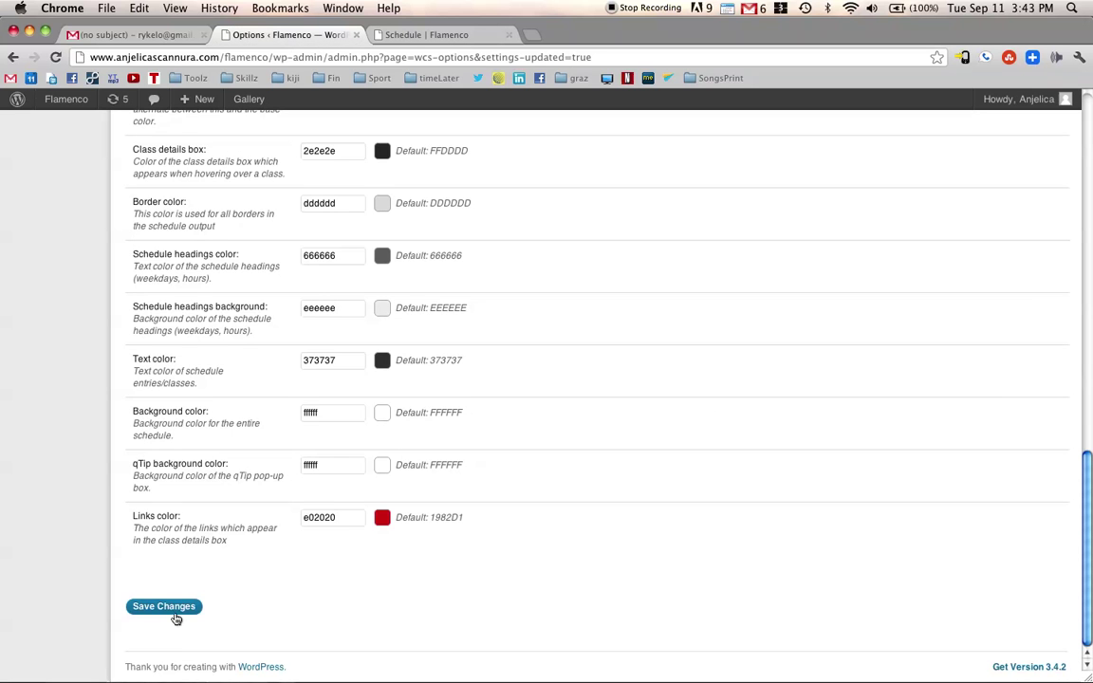
scroll(142, 451, "up", 15)
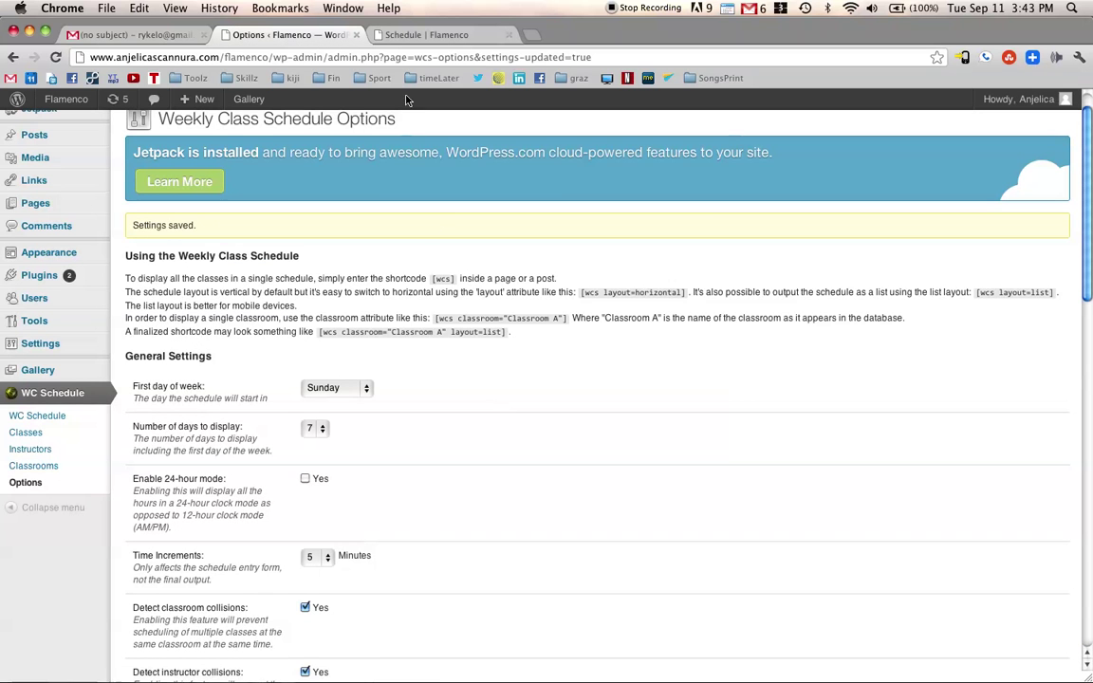
left_click(427, 35)
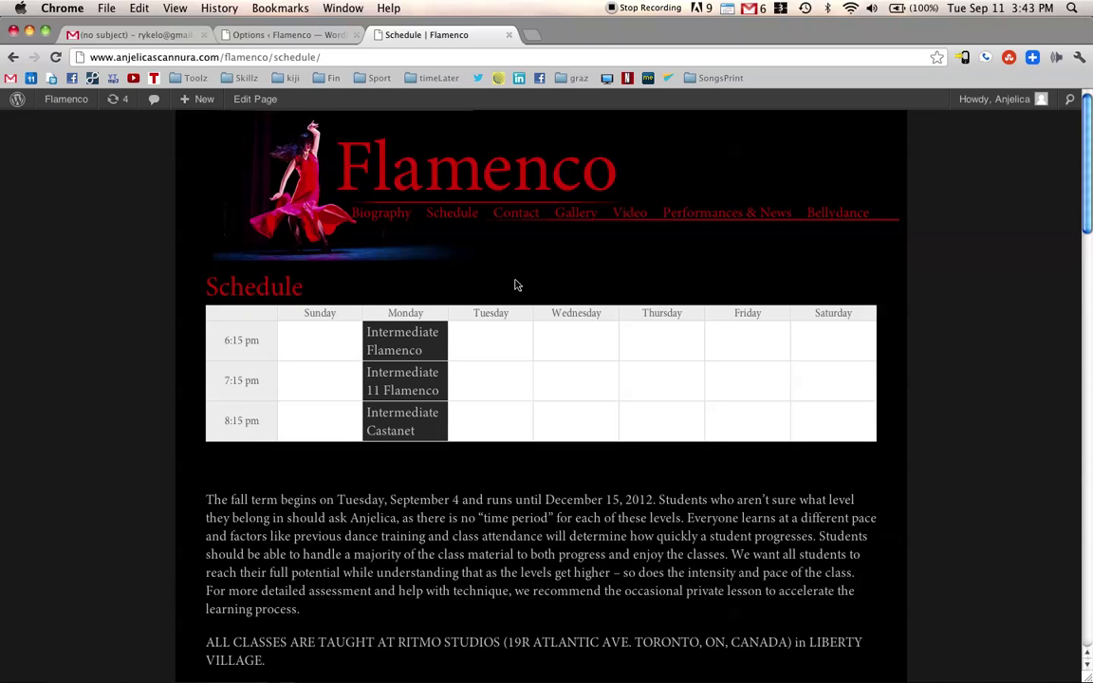